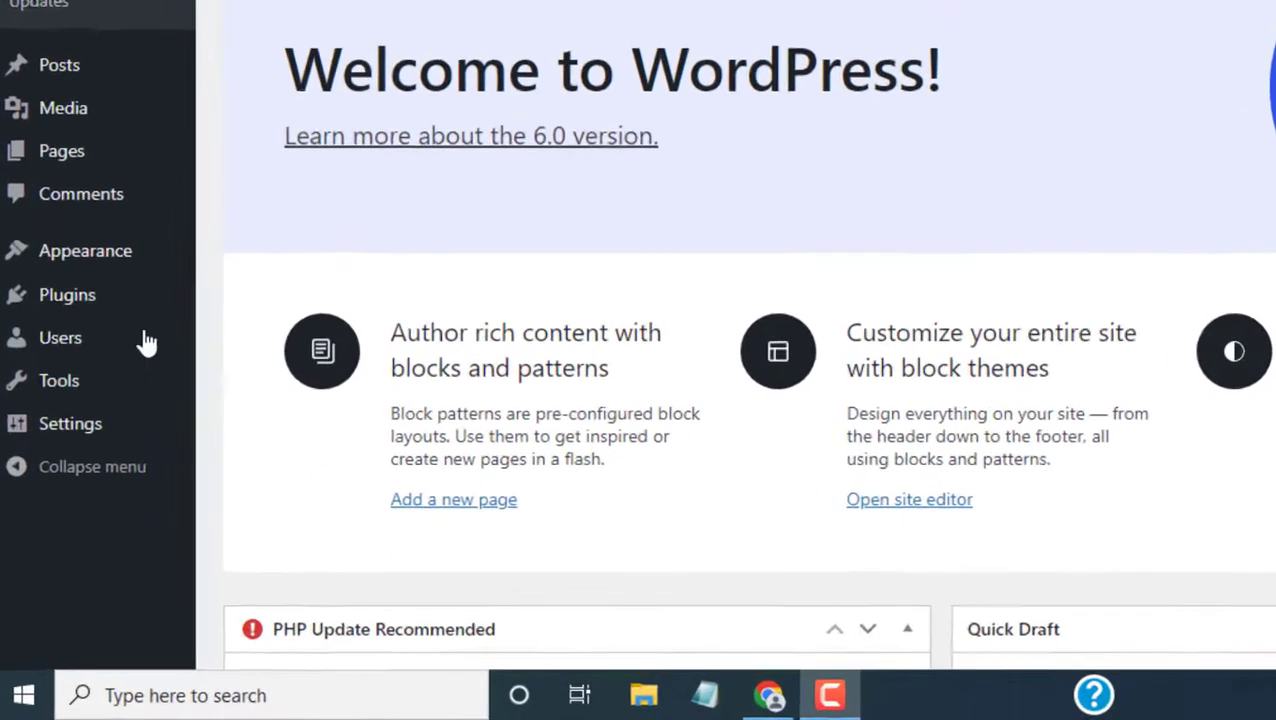
Step: Open the page for adding new plugins and browse the listed plugins
{"action": "mouse_move", "coordinate": [39, 405]}
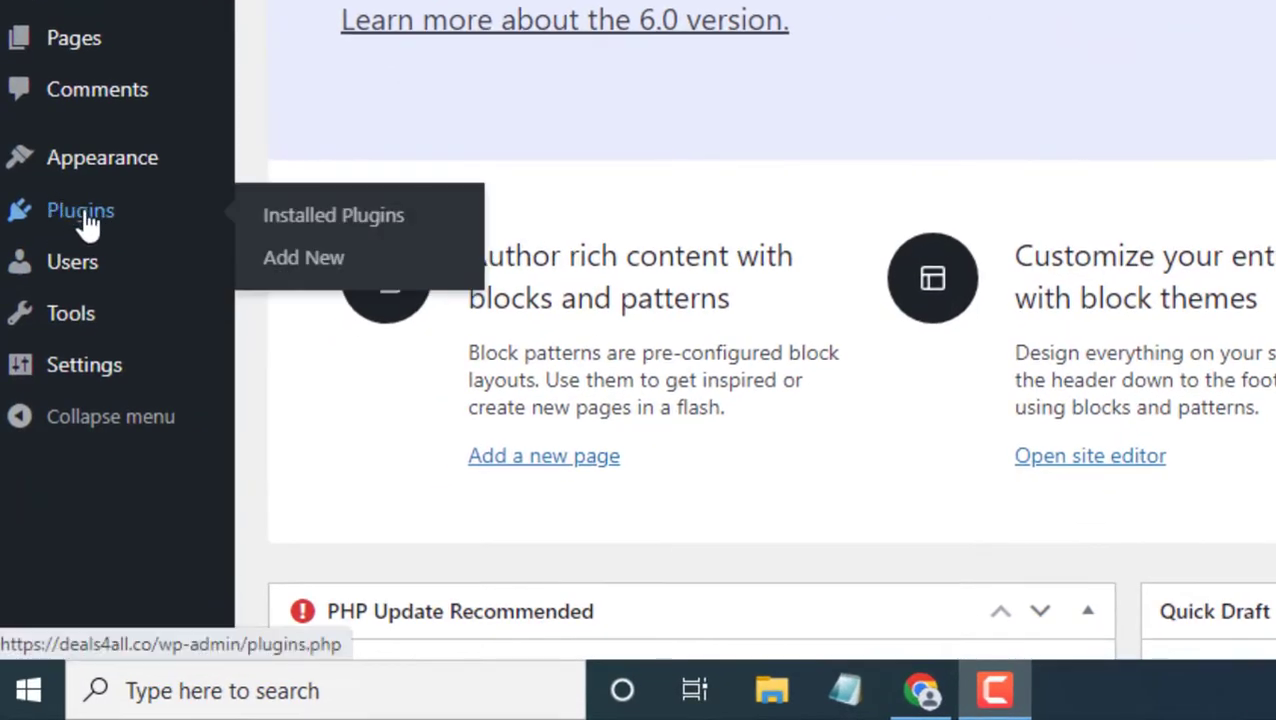
{"action": "left_click", "coordinate": [306, 268]}
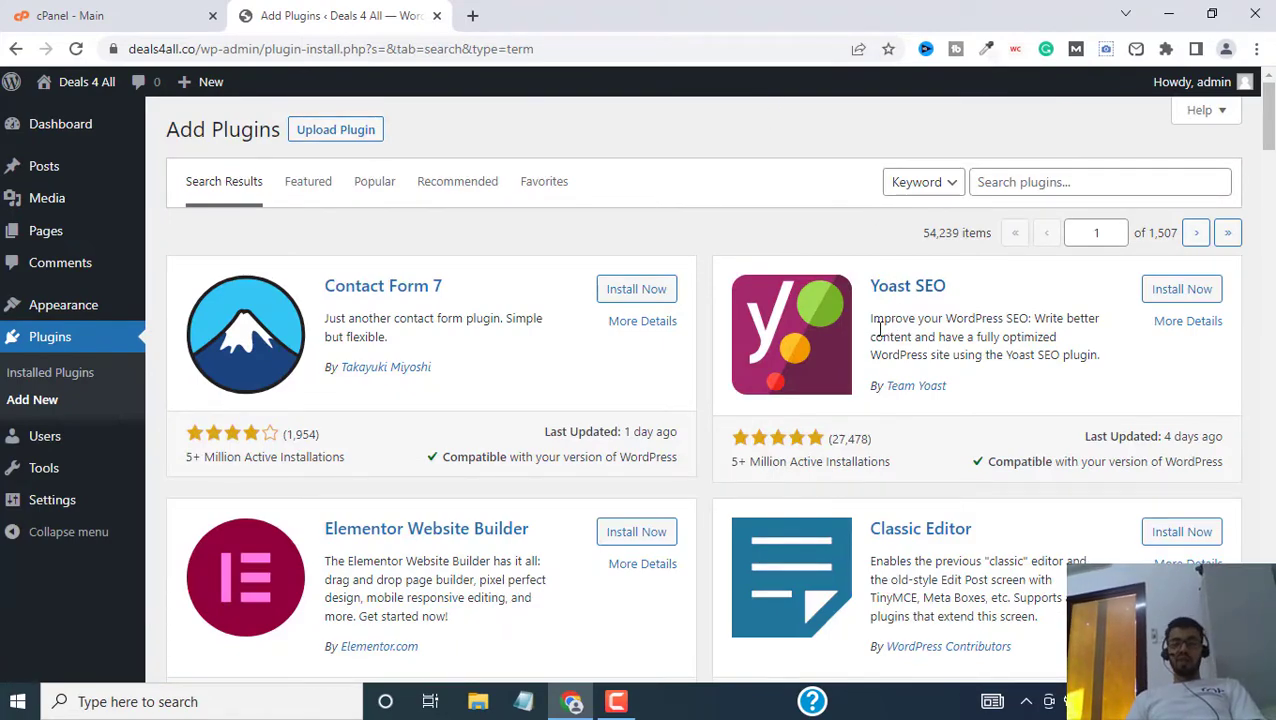
{"action": "scroll", "coordinate": [880, 328], "scroll_direction": "down", "scroll_amount": 15}
{"action": "scroll", "coordinate": [555, 401], "scroll_direction": "up", "scroll_amount": 7}
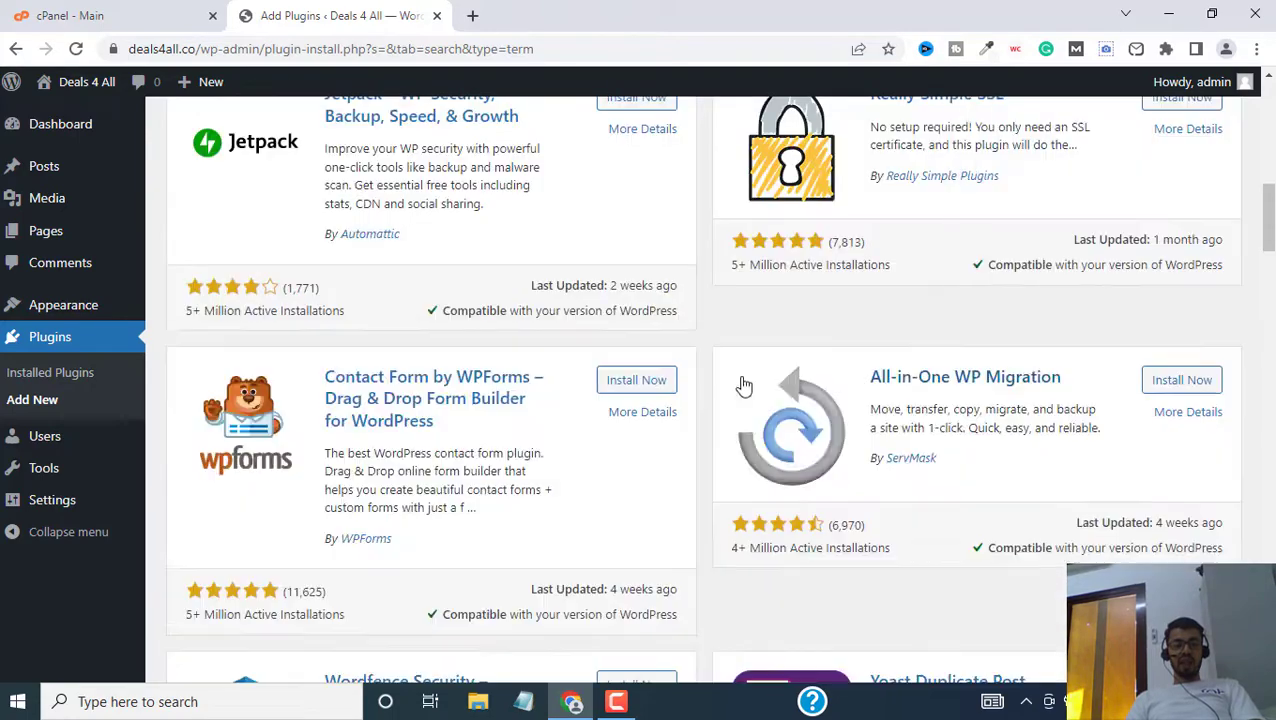
{"action": "scroll", "coordinate": [744, 386], "scroll_direction": "down", "scroll_amount": 20}
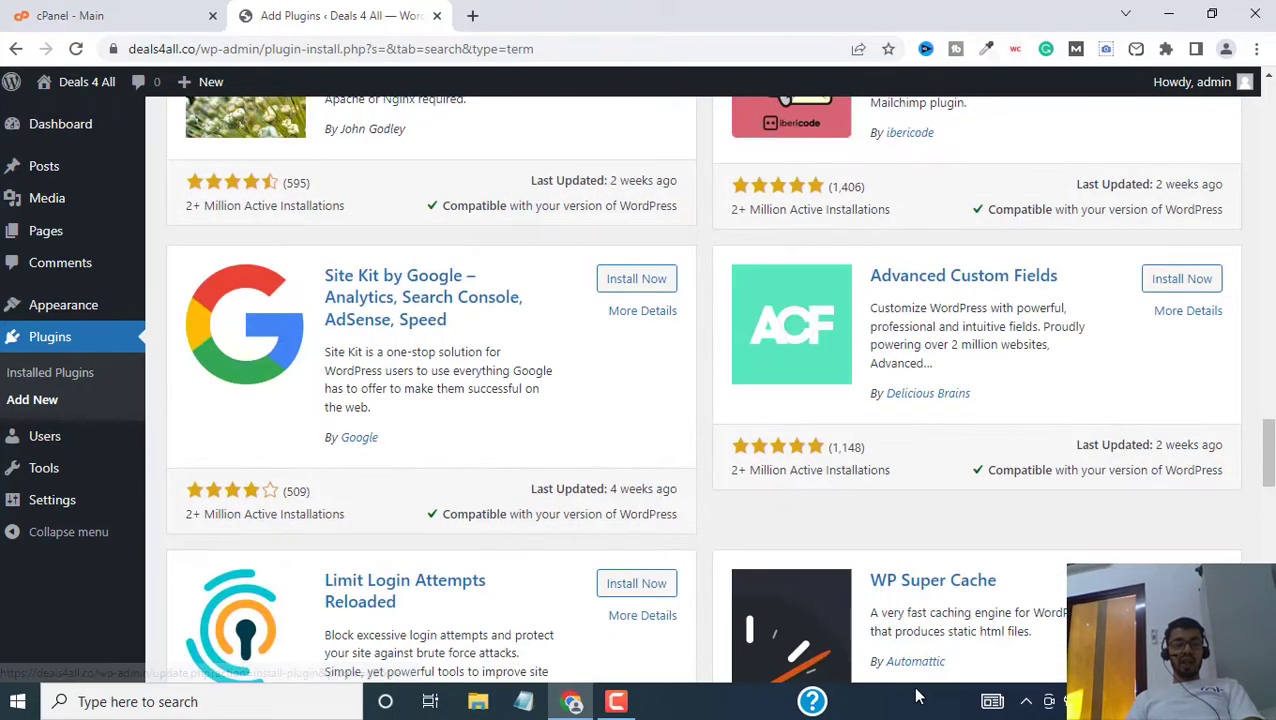
{"action": "scroll", "coordinate": [890, 455], "scroll_direction": "down", "scroll_amount": 6}
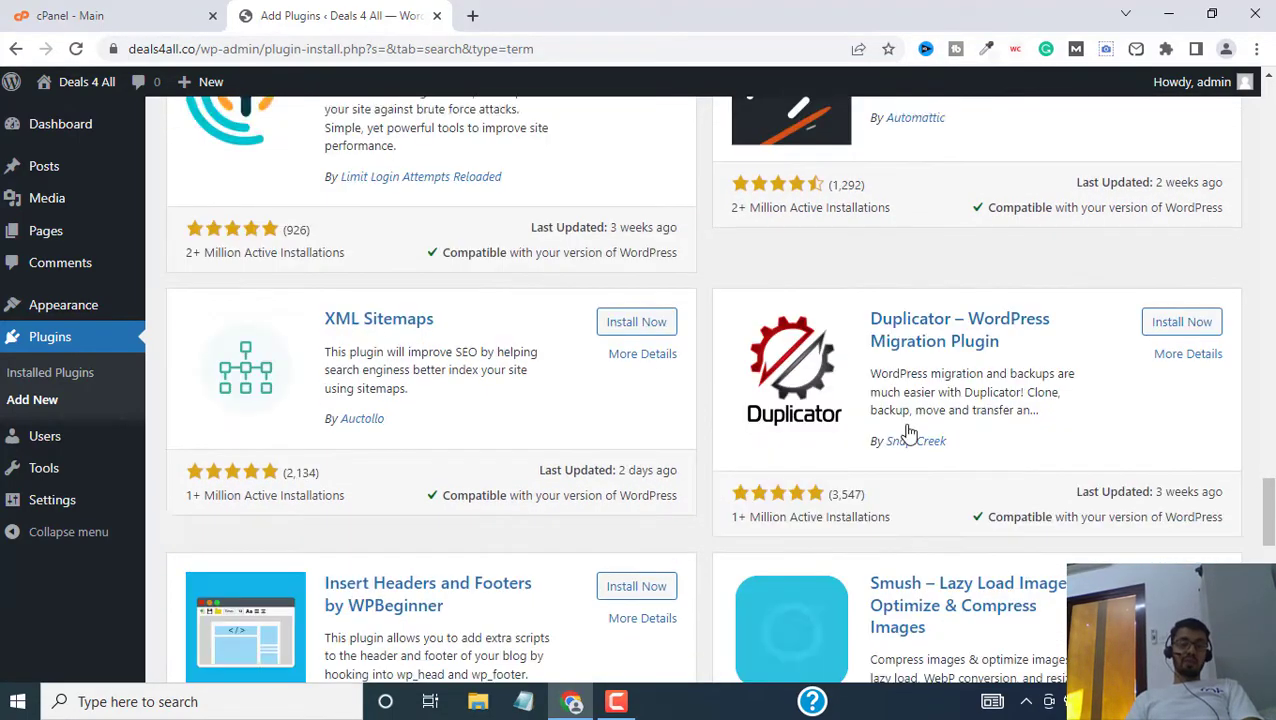
{"action": "scroll", "coordinate": [666, 535], "scroll_direction": "up", "scroll_amount": 20}
{"action": "scroll", "coordinate": [757, 484], "scroll_direction": "up", "scroll_amount": 10}
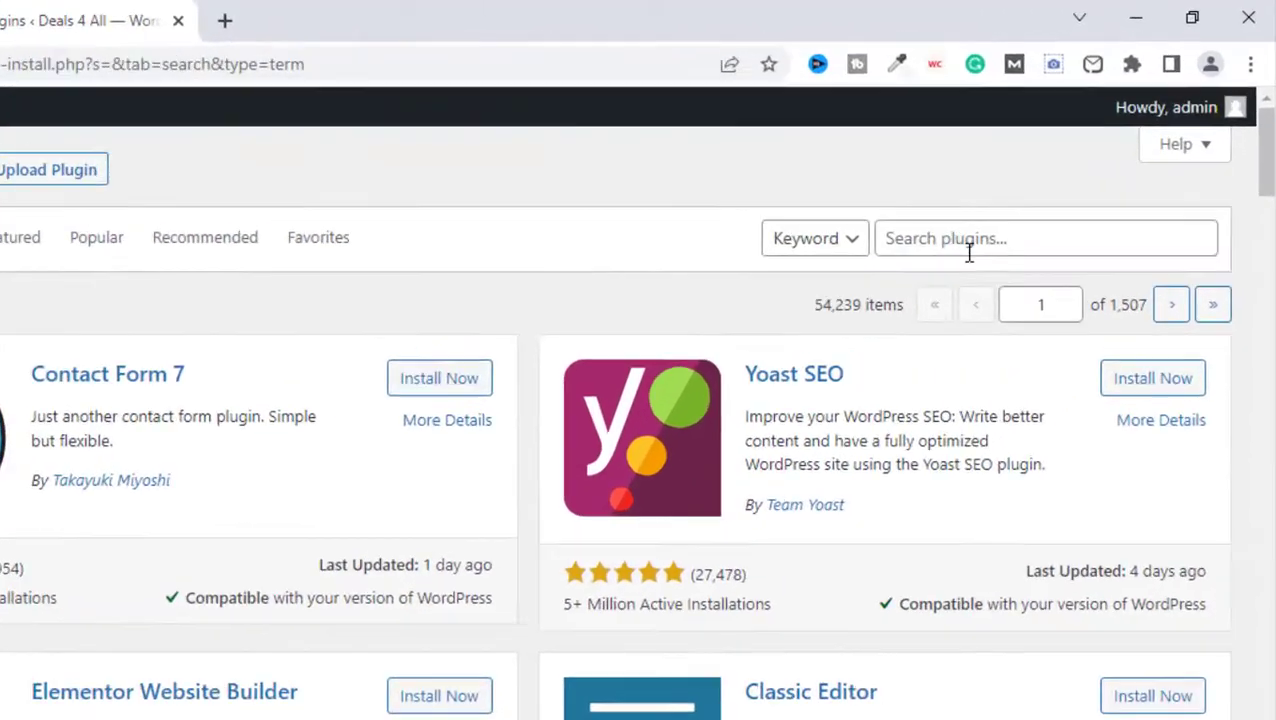
Step: Search the plugin directory for "flat preloader"
{"action": "left_click", "coordinate": [1041, 186]}
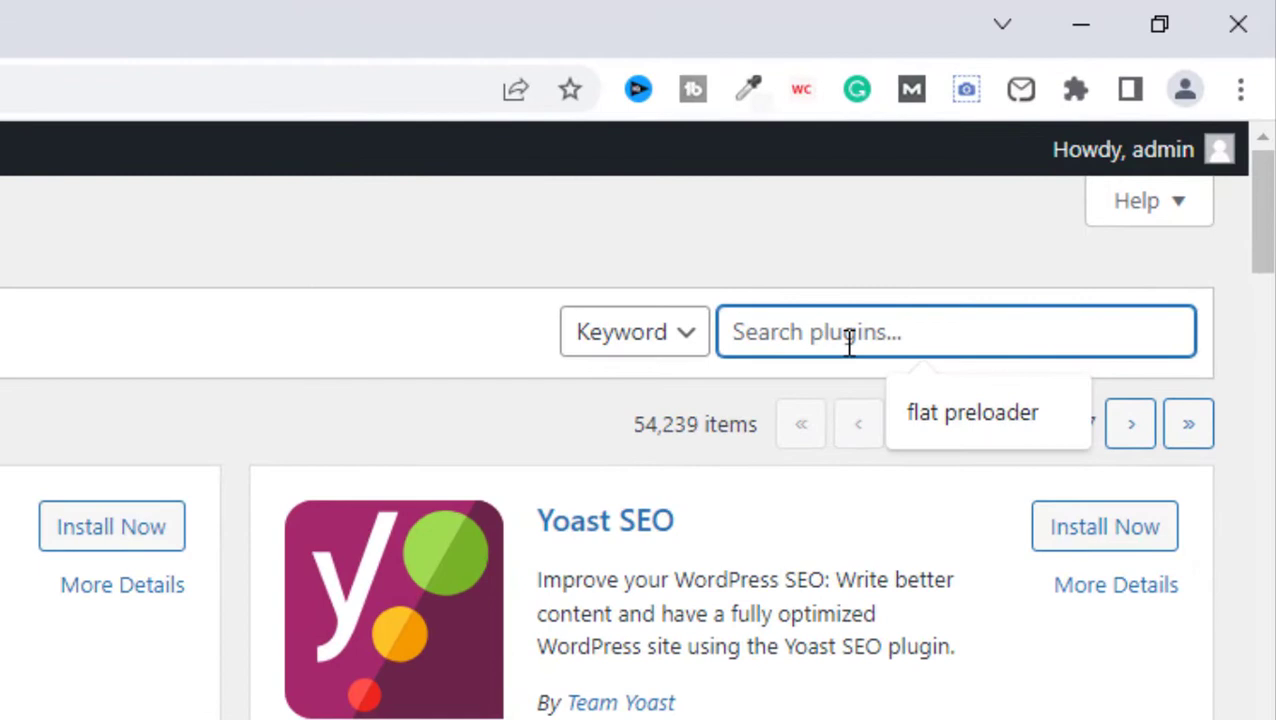
{"action": "type", "text": "flar"}
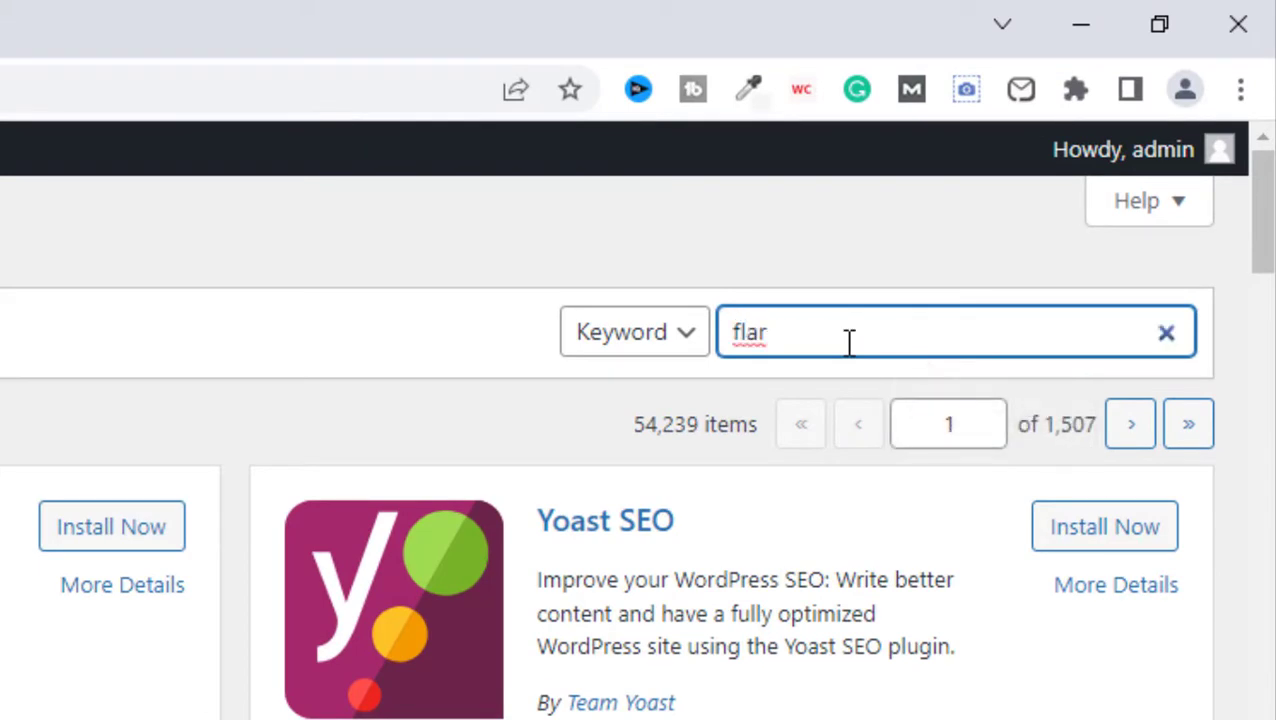
{"action": "key", "text": "BackSpace"}
{"action": "type", "text": "t"}
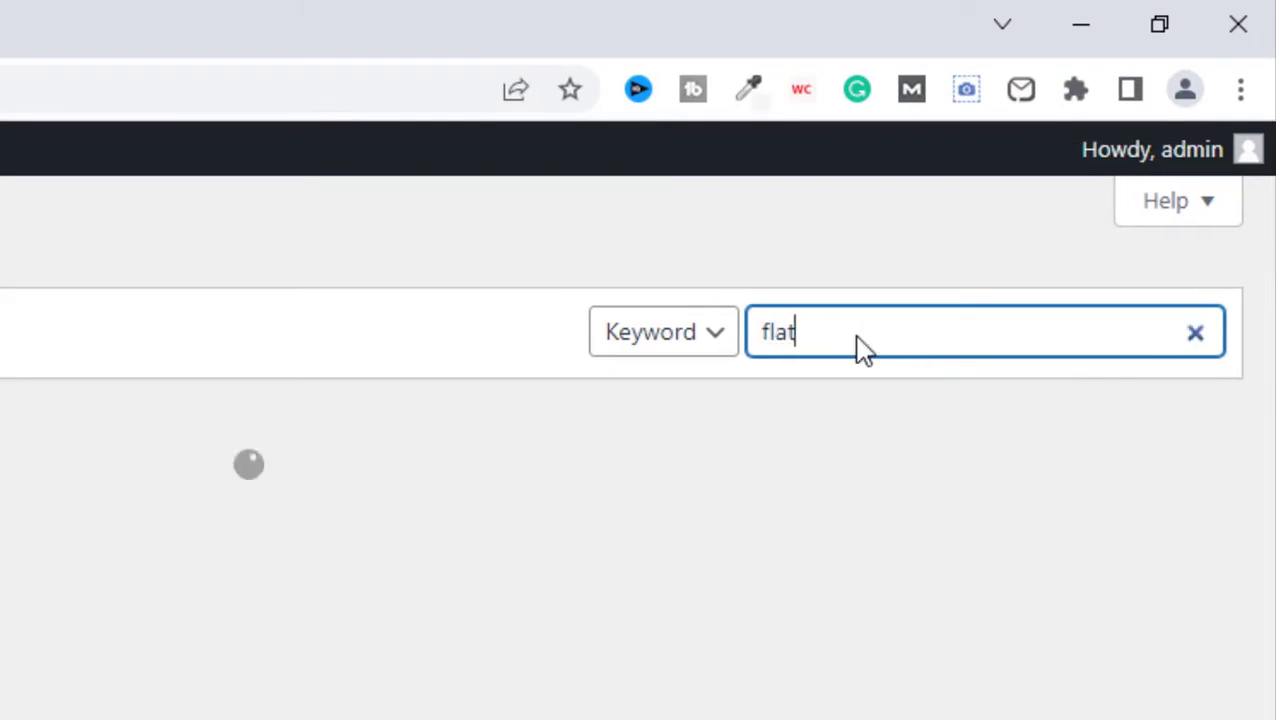
{"action": "type", "text": " pre"}
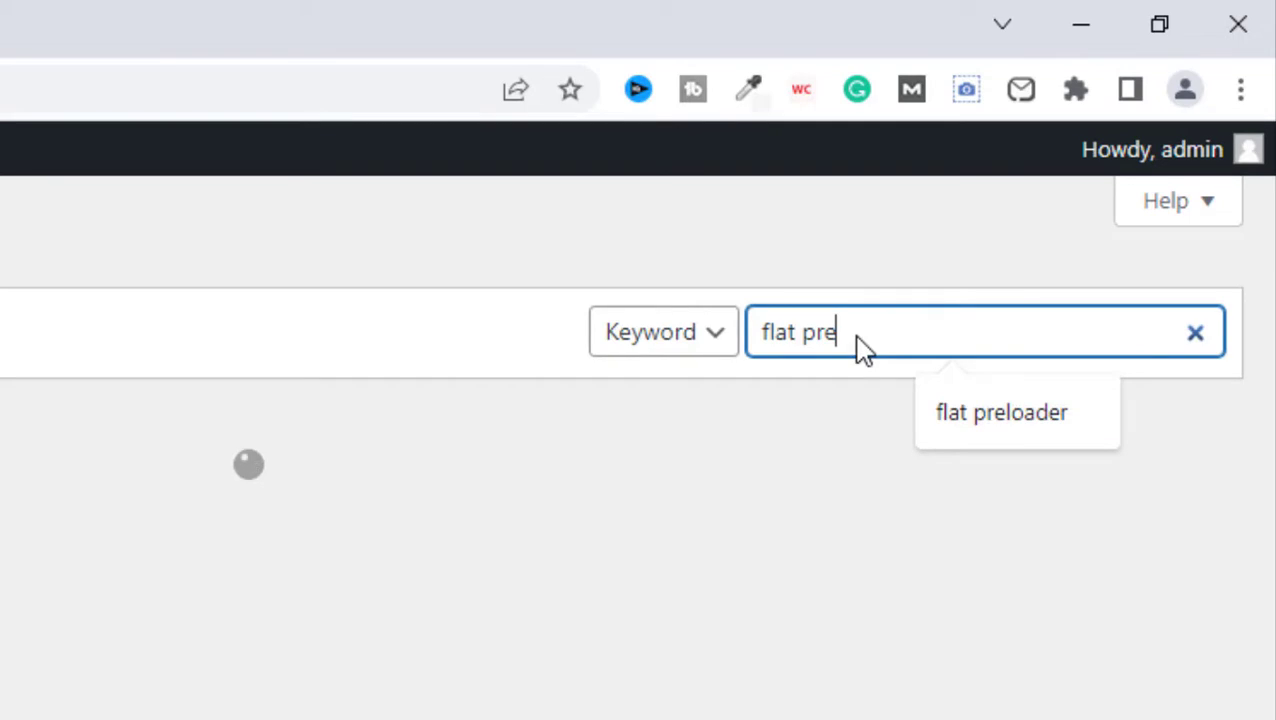
{"action": "type", "text": "loader"}
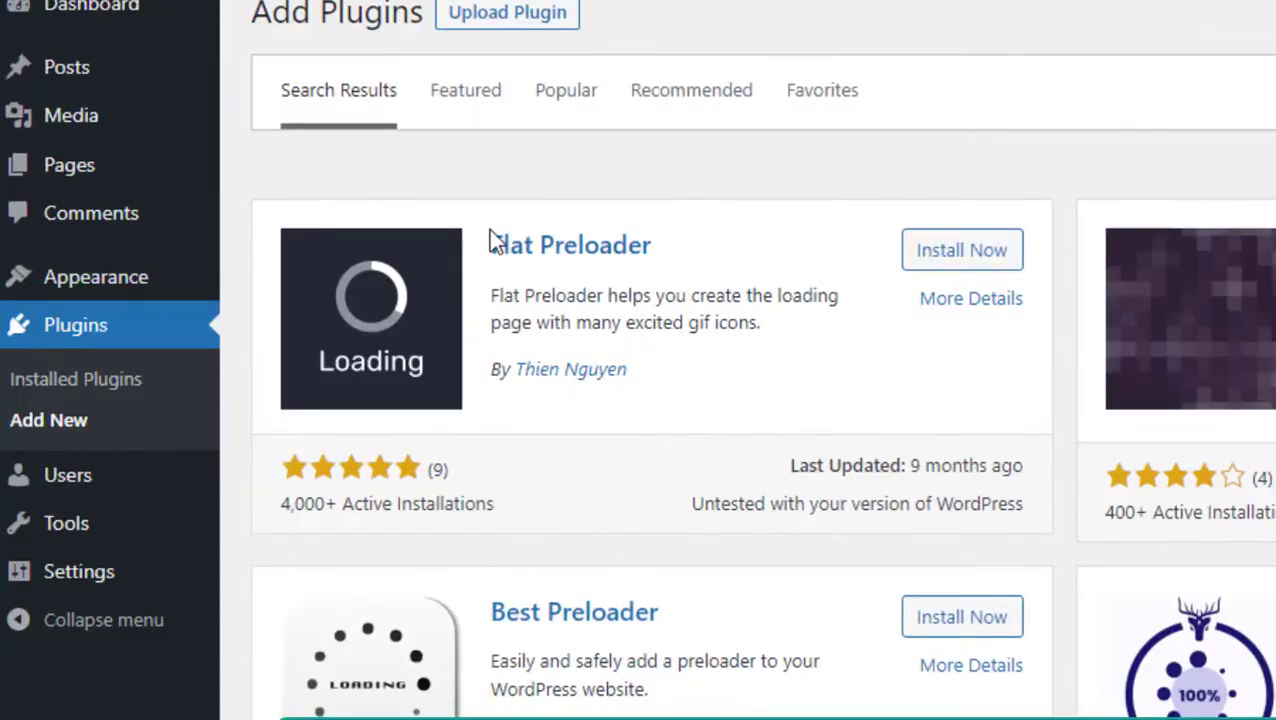
Step: Install and activate the Flat Preloader plugin, and open its settings page
{"action": "left_click", "coordinate": [942, 256]}
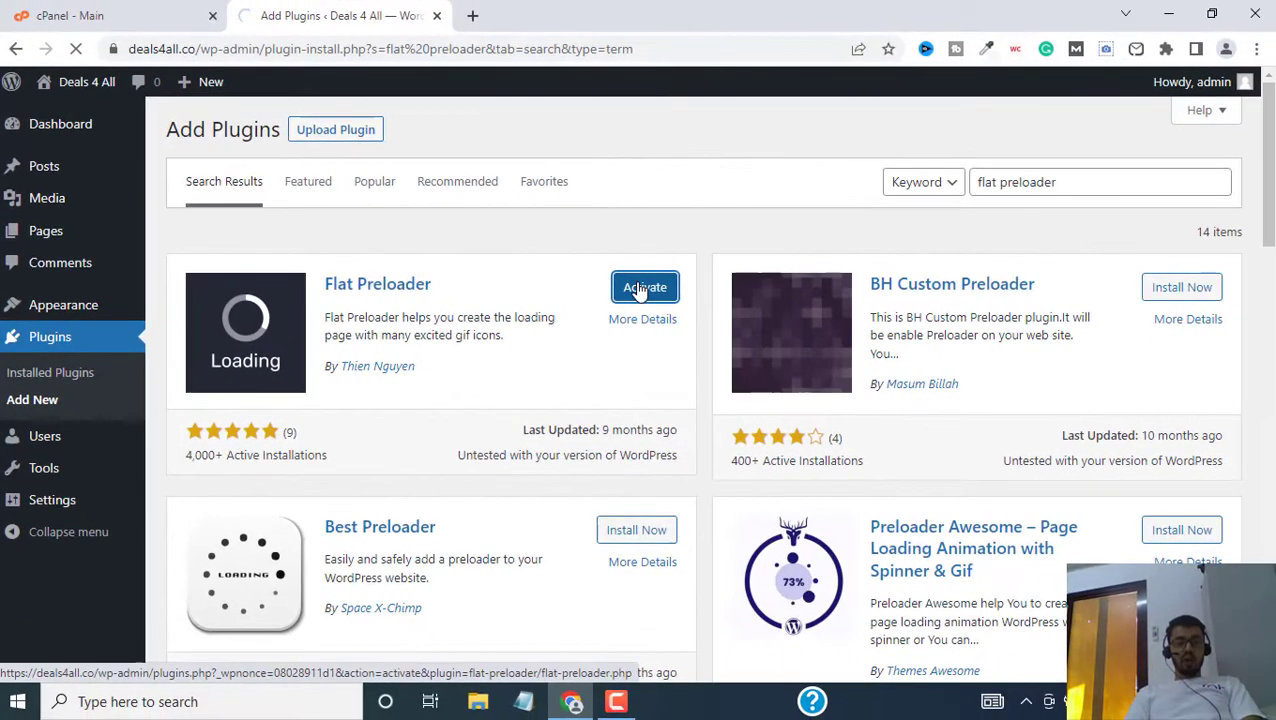
{"action": "left_click", "coordinate": [967, 256]}
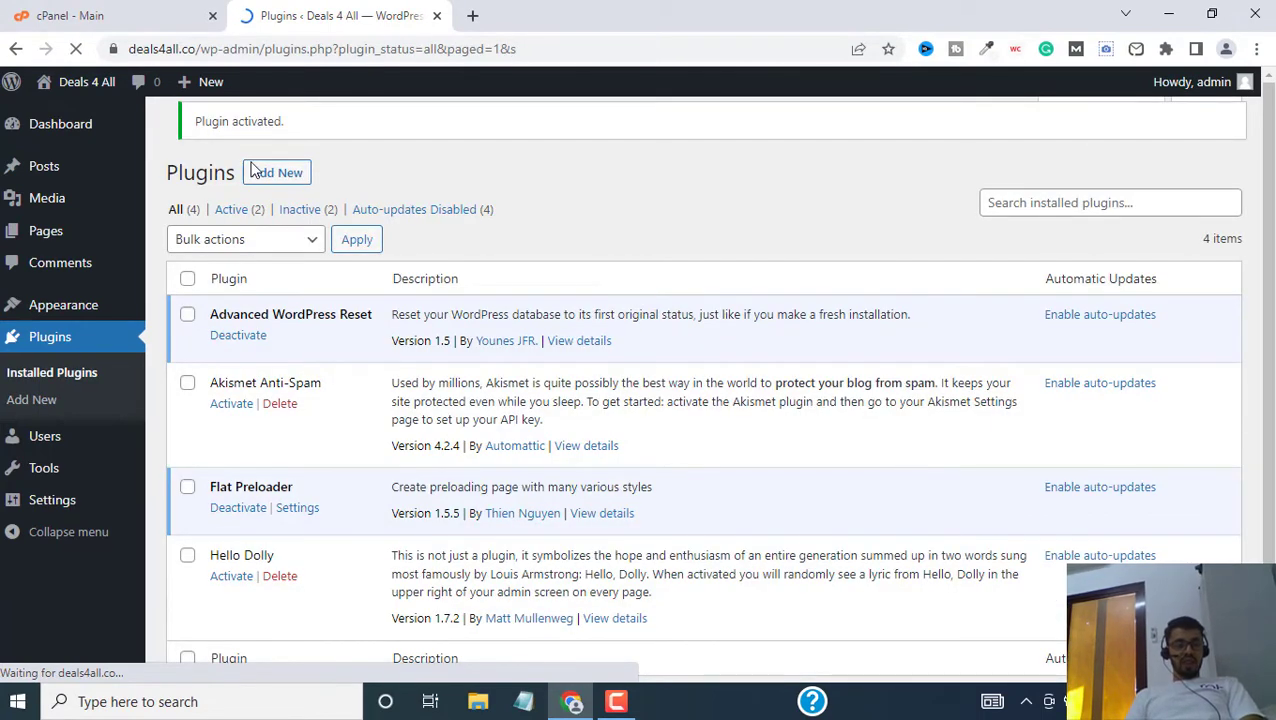
{"action": "mouse_move", "coordinate": [78, 502]}
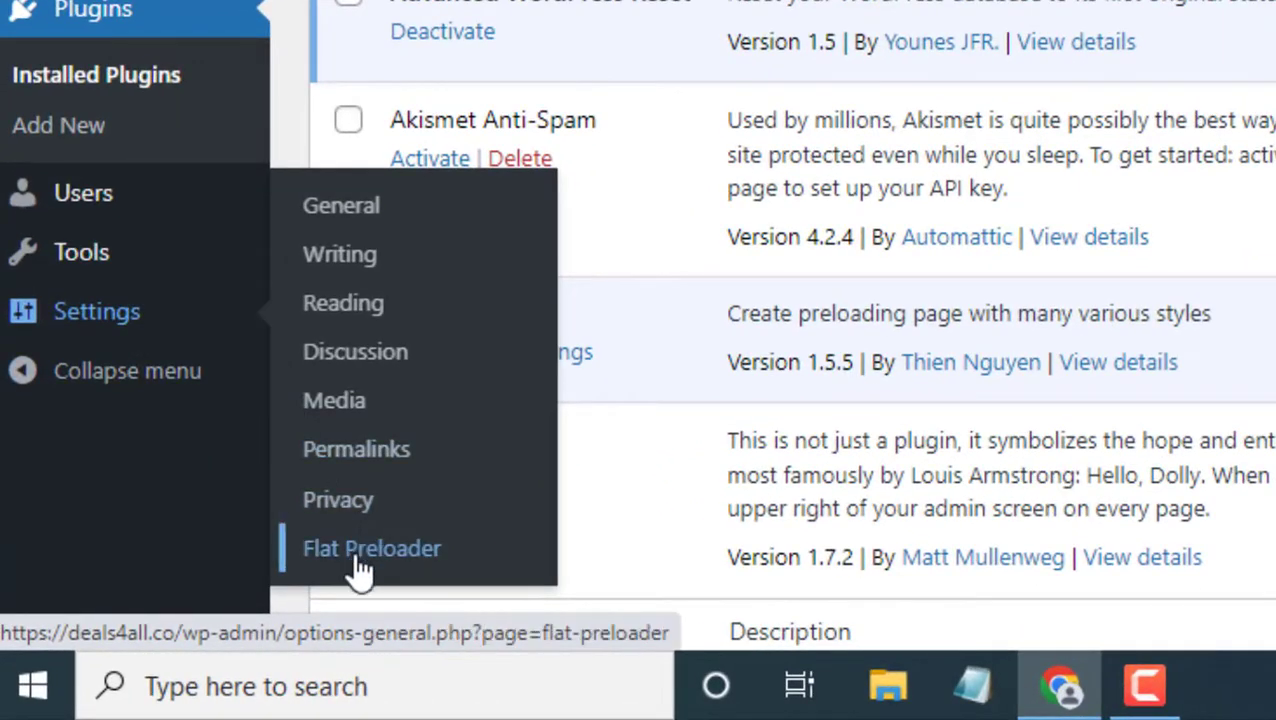
{"action": "left_click", "coordinate": [352, 563]}
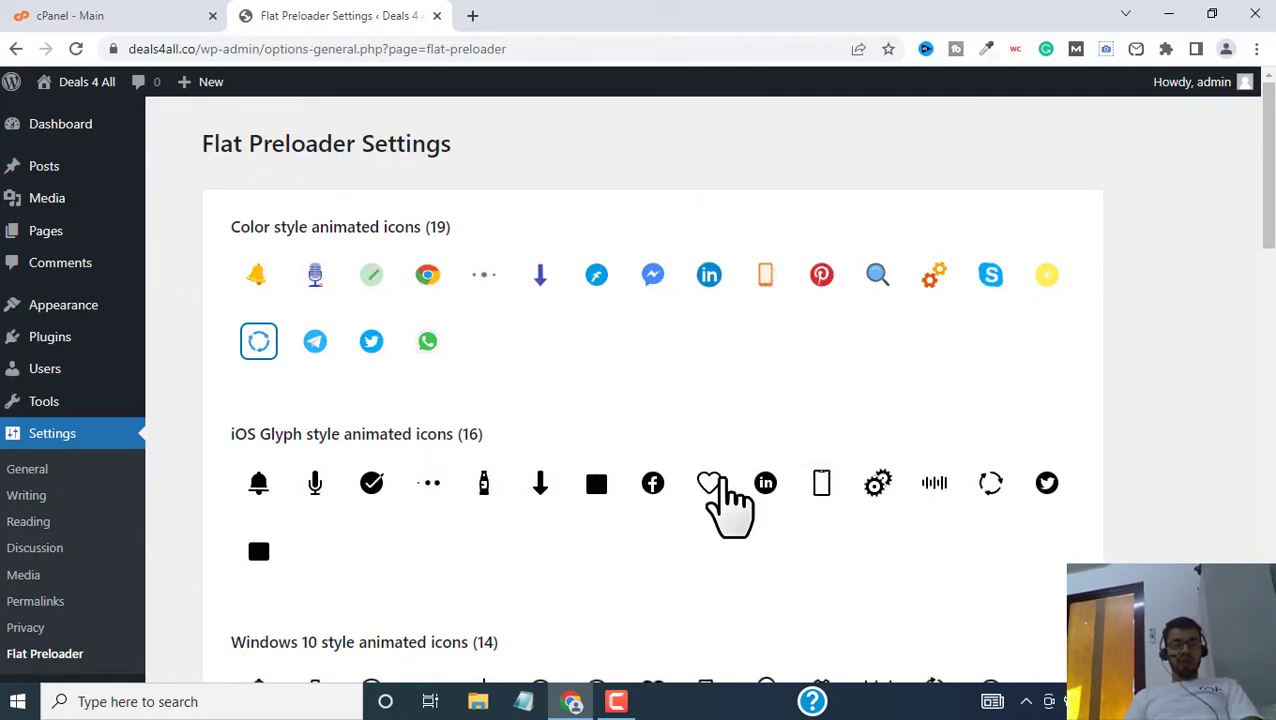
Step: Look through the preloader's animated icon styles and the options under More settings
{"action": "scroll", "coordinate": [712, 404], "scroll_direction": "down", "scroll_amount": 15}
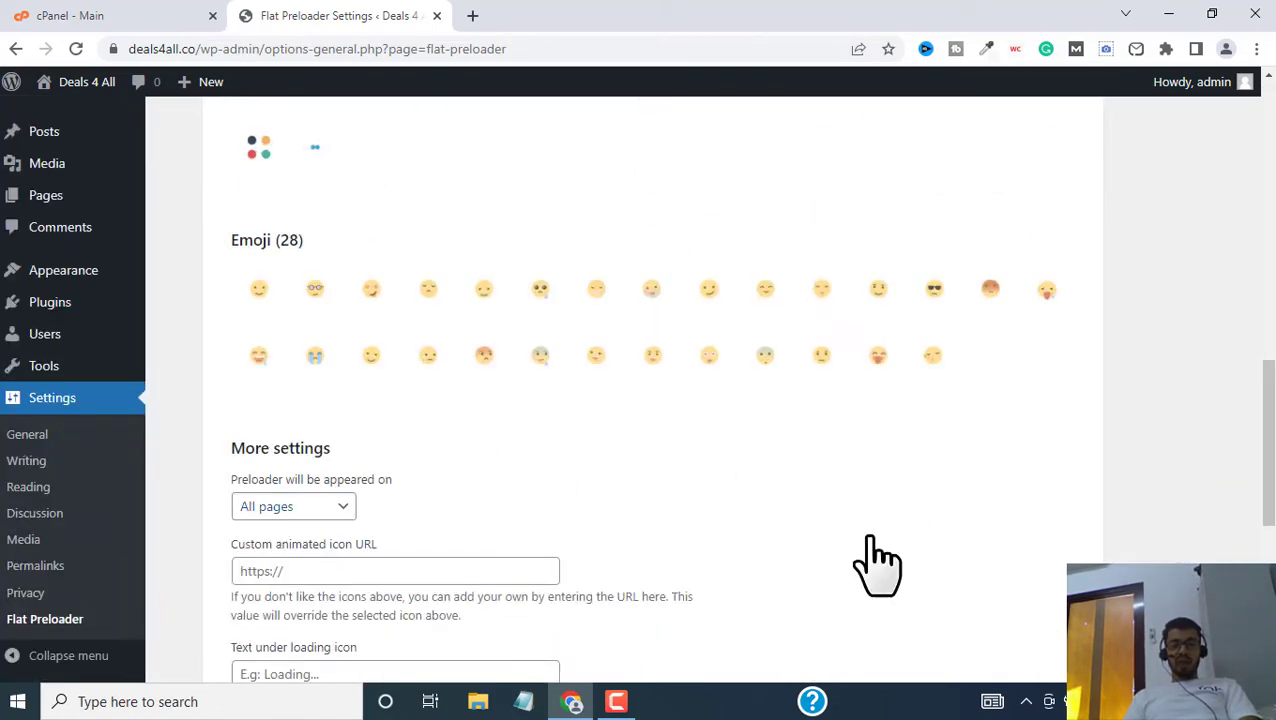
{"action": "scroll", "coordinate": [669, 436], "scroll_direction": "up", "scroll_amount": 5}
{"action": "scroll", "coordinate": [698, 379], "scroll_direction": "down", "scroll_amount": 1}
{"action": "scroll", "coordinate": [421, 470], "scroll_direction": "down", "scroll_amount": 8}
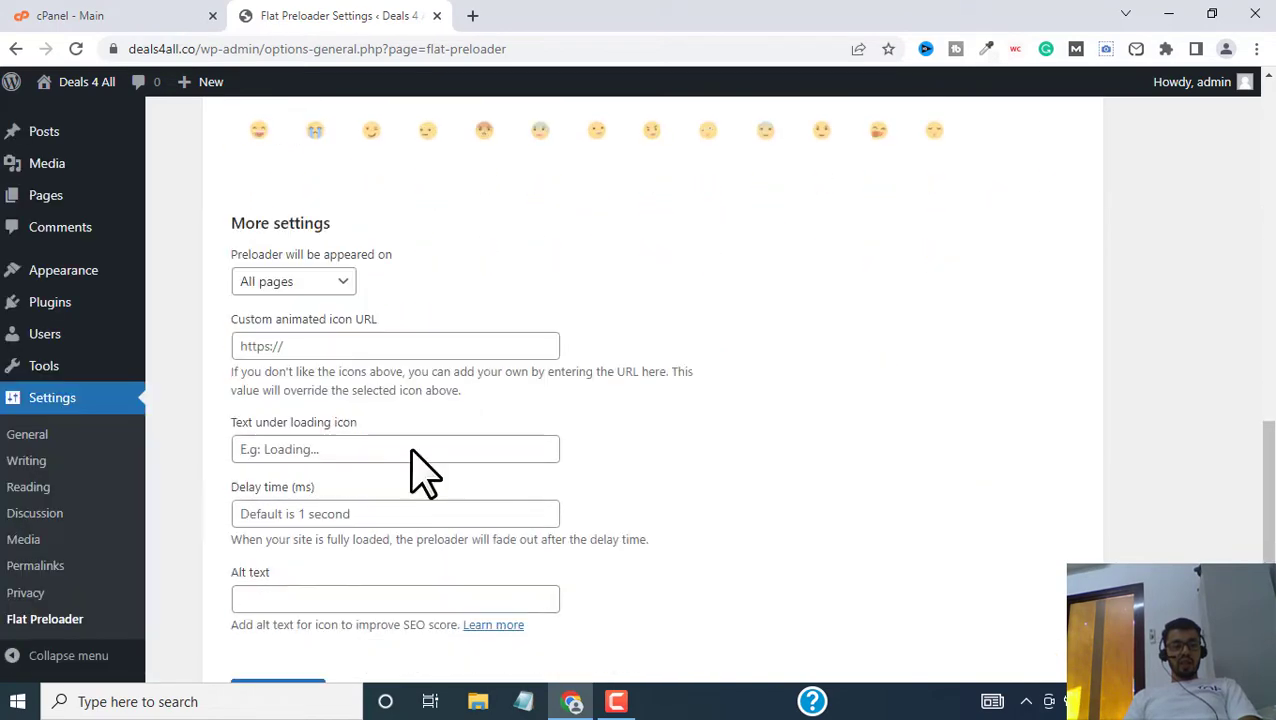
{"action": "scroll", "coordinate": [530, 228], "scroll_direction": "up", "scroll_amount": 3}
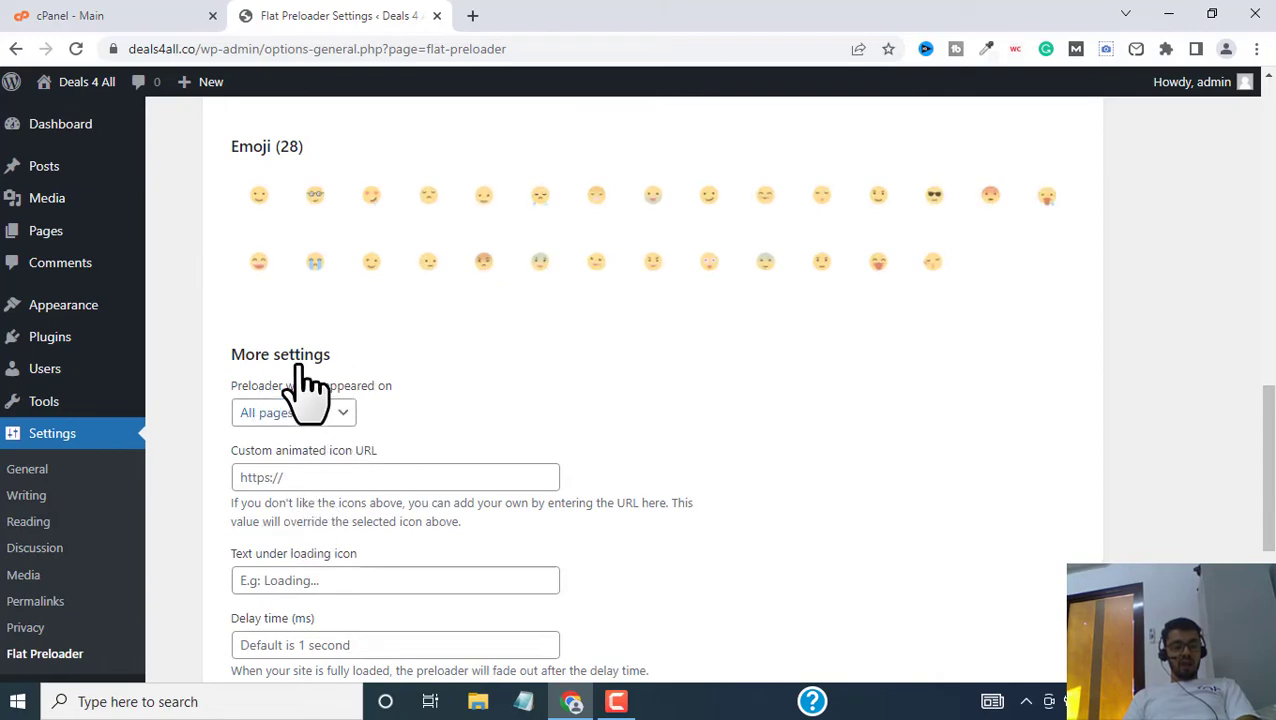
{"action": "scroll", "coordinate": [521, 513], "scroll_direction": "up", "scroll_amount": 6}
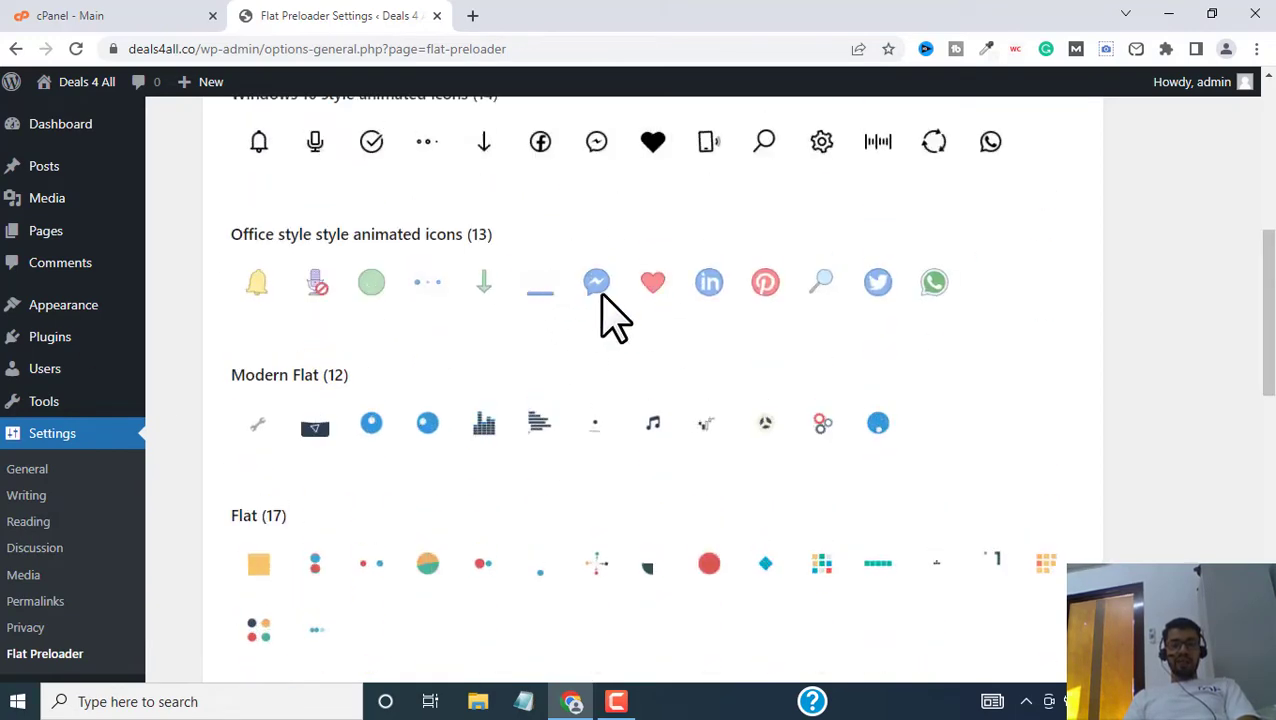
{"action": "scroll", "coordinate": [614, 318], "scroll_direction": "up", "scroll_amount": 5}
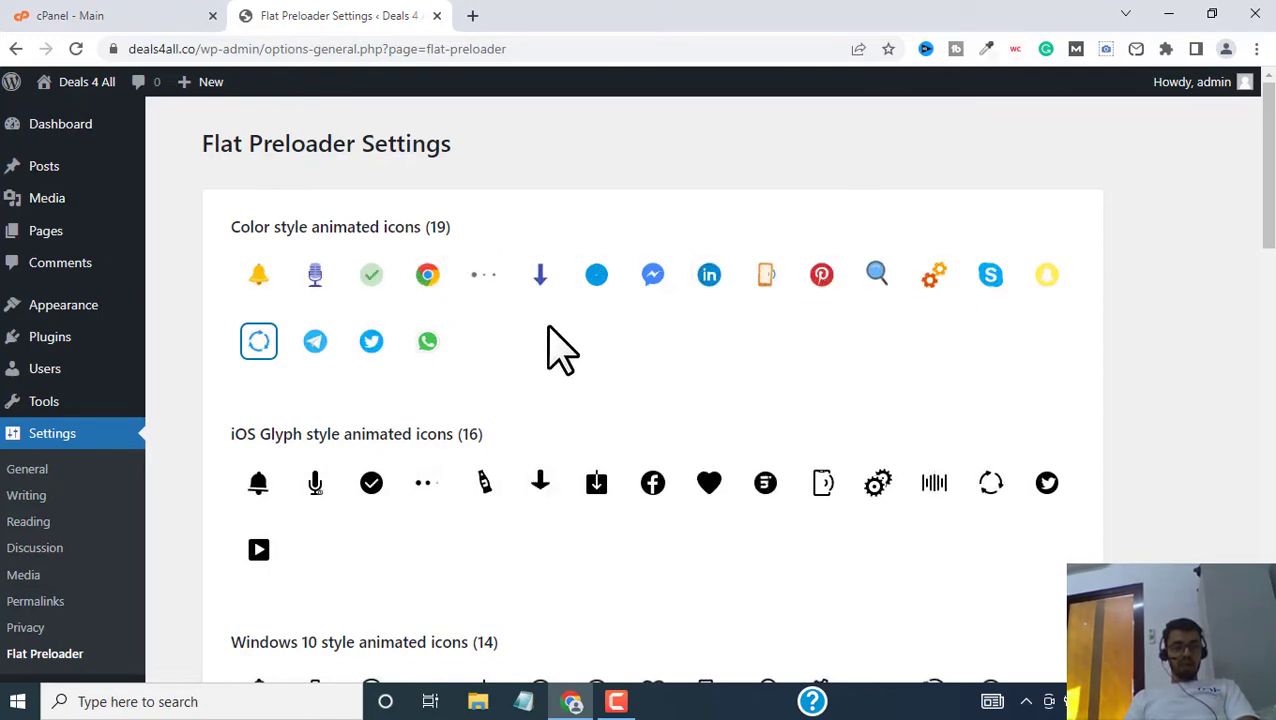
Step: Keep the circular arrows icon from the Color style animated icons as the preloader and save the settings
{"action": "scroll", "coordinate": [405, 460], "scroll_direction": "down", "scroll_amount": 1}
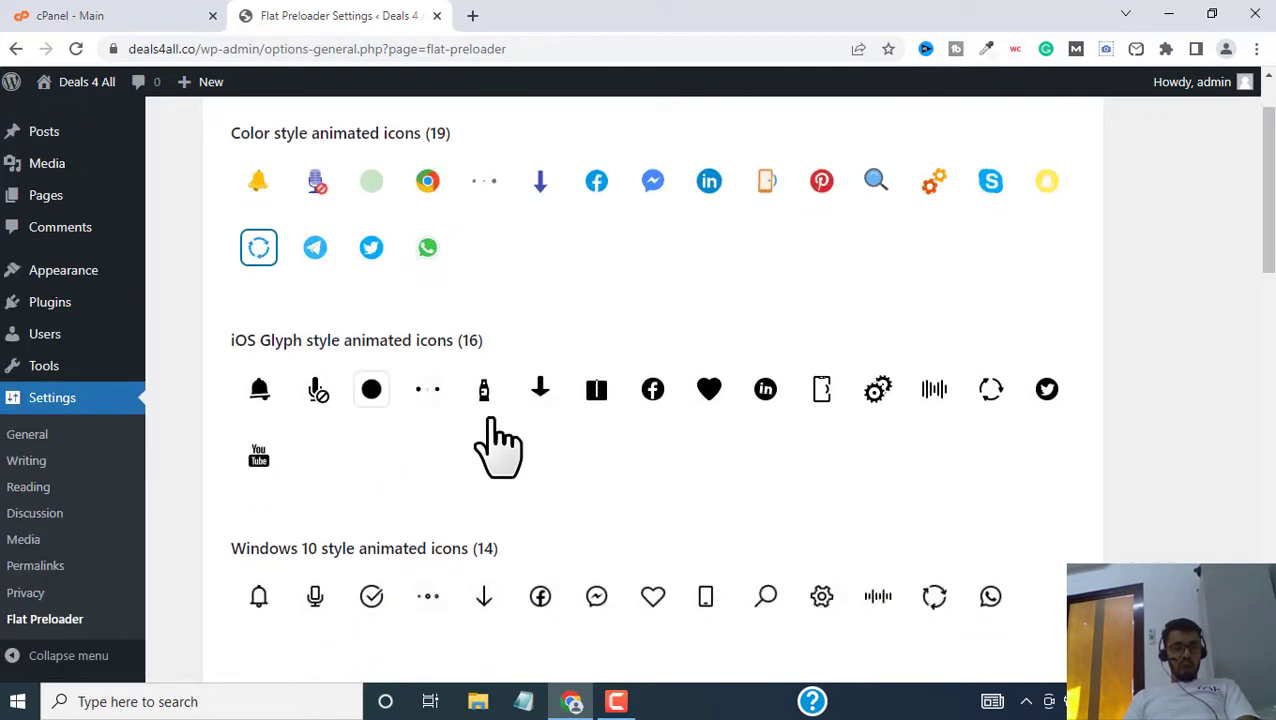
{"action": "scroll", "coordinate": [498, 441], "scroll_direction": "down", "scroll_amount": 2}
{"action": "scroll", "coordinate": [399, 407], "scroll_direction": "up", "scroll_amount": 3}
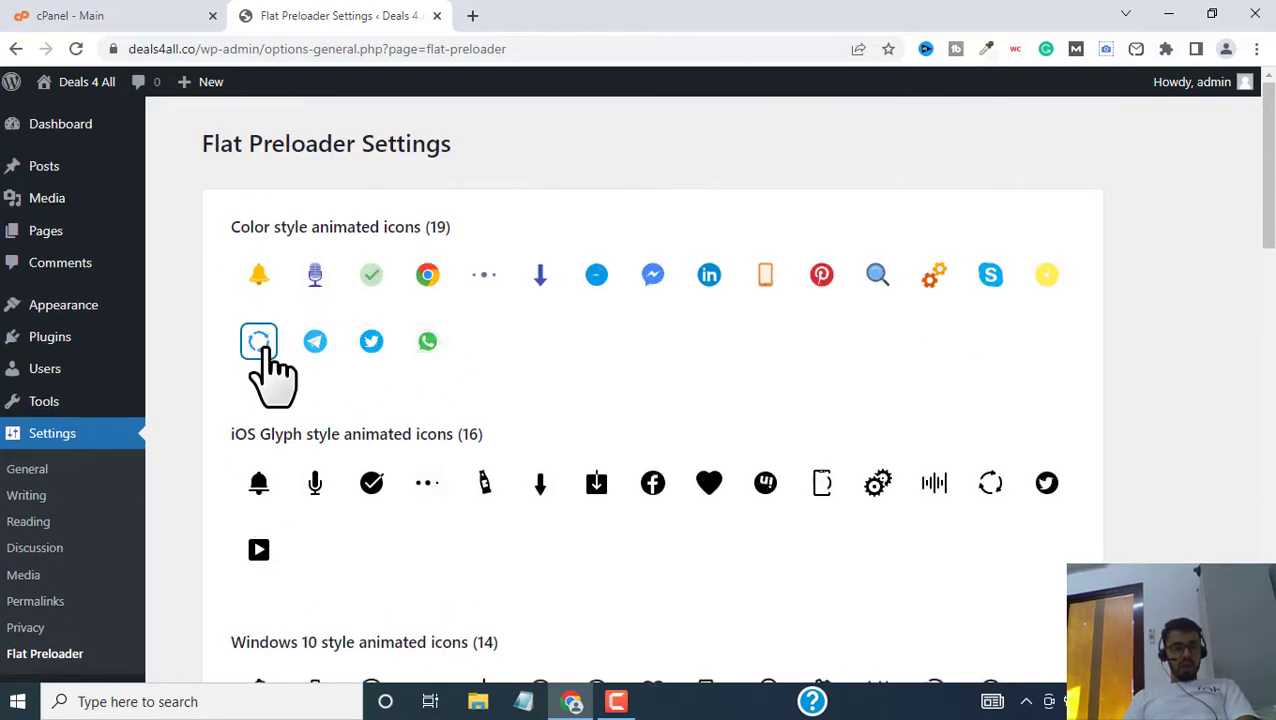
{"action": "scroll", "coordinate": [535, 356], "scroll_direction": "down", "scroll_amount": 15}
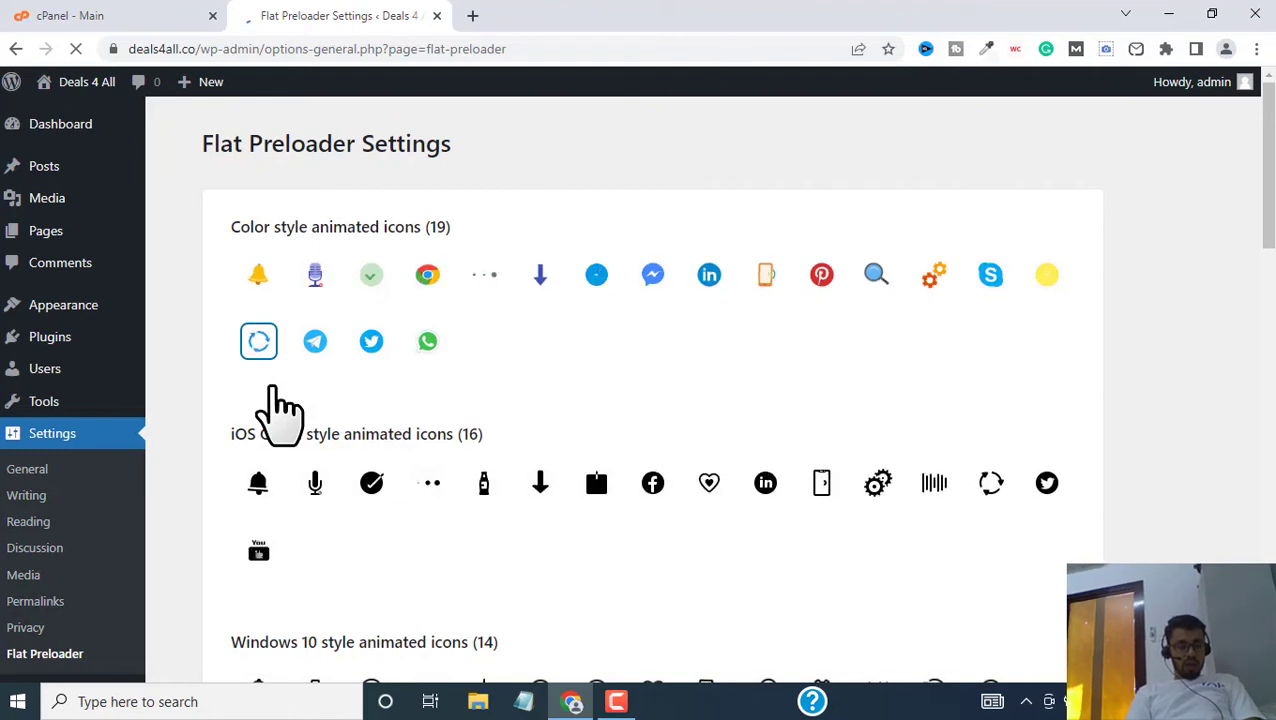
Step: Open deals4all.co in an incognito window and view its Sample Page to check the preloader
{"action": "key", "text": "ctrl+shift+n"}
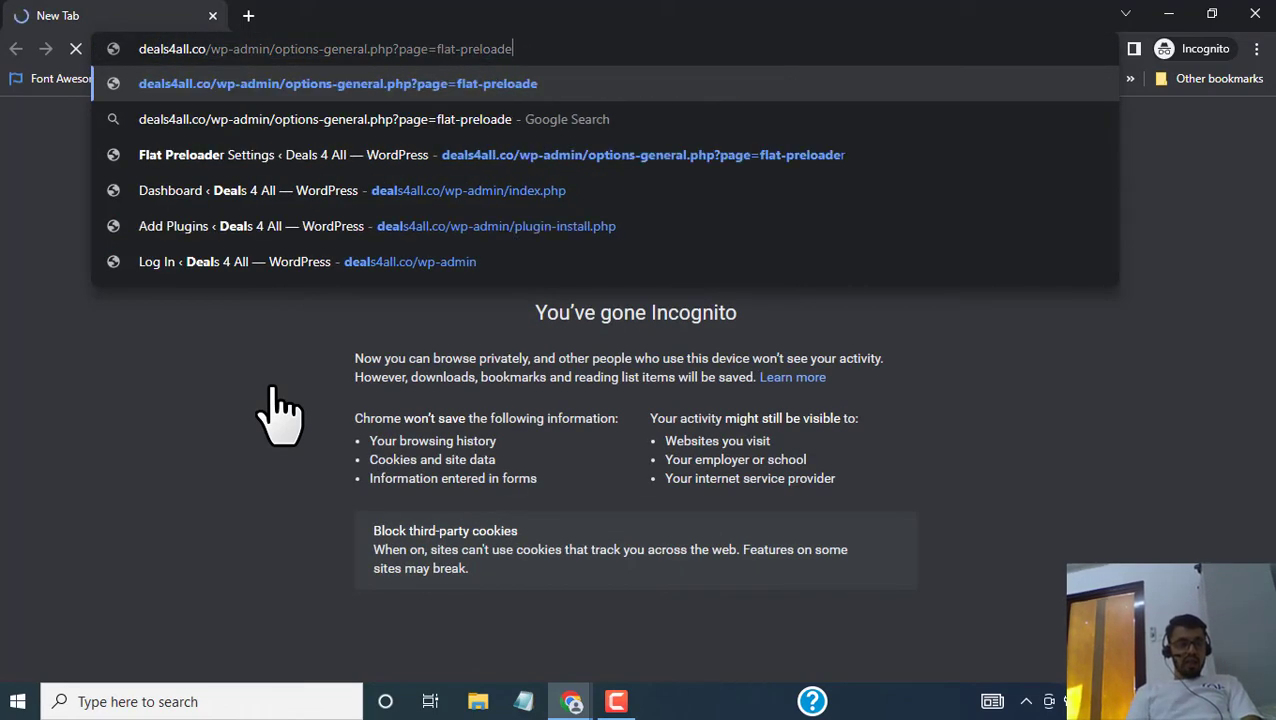
{"action": "key", "text": "BackSpace"}
{"action": "key", "text": "BackSpace"}
{"action": "key", "text": "BackSpace"}
{"action": "key", "text": "BackSpace"}
{"action": "key", "text": "BackSpace"}
{"action": "key", "text": "BackSpace"}
{"action": "key", "text": "BackSpace"}
{"action": "key", "text": "BackSpace"}
{"action": "key", "text": "BackSpace"}
{"action": "key", "text": "BackSpace"}
{"action": "key", "text": "BackSpace"}
{"action": "key", "text": "BackSpace"}
{"action": "key", "text": "BackSpace"}
{"action": "key", "text": "BackSpace"}
{"action": "key", "text": "BackSpace"}
{"action": "key", "text": "BackSpace"}
{"action": "key", "text": "BackSpace"}
{"action": "key", "text": "BackSpace"}
{"action": "key", "text": "BackSpace"}
{"action": "key", "text": "BackSpace"}
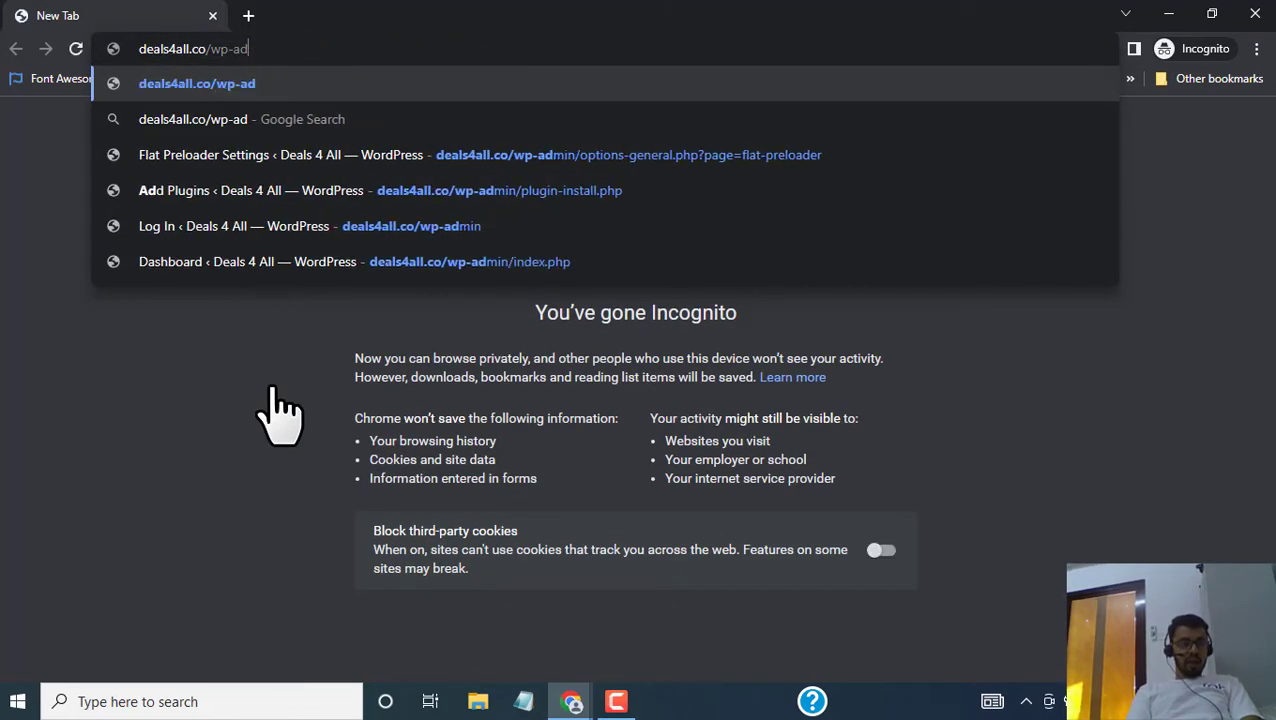
{"action": "key", "text": "BackSpace"}
{"action": "key", "text": "BackSpace"}
{"action": "key", "text": "BackSpace"}
{"action": "key", "text": "BackSpace"}
{"action": "key", "text": "BackSpace"}
{"action": "key", "text": "BackSpace"}
{"action": "key", "text": "Return"}
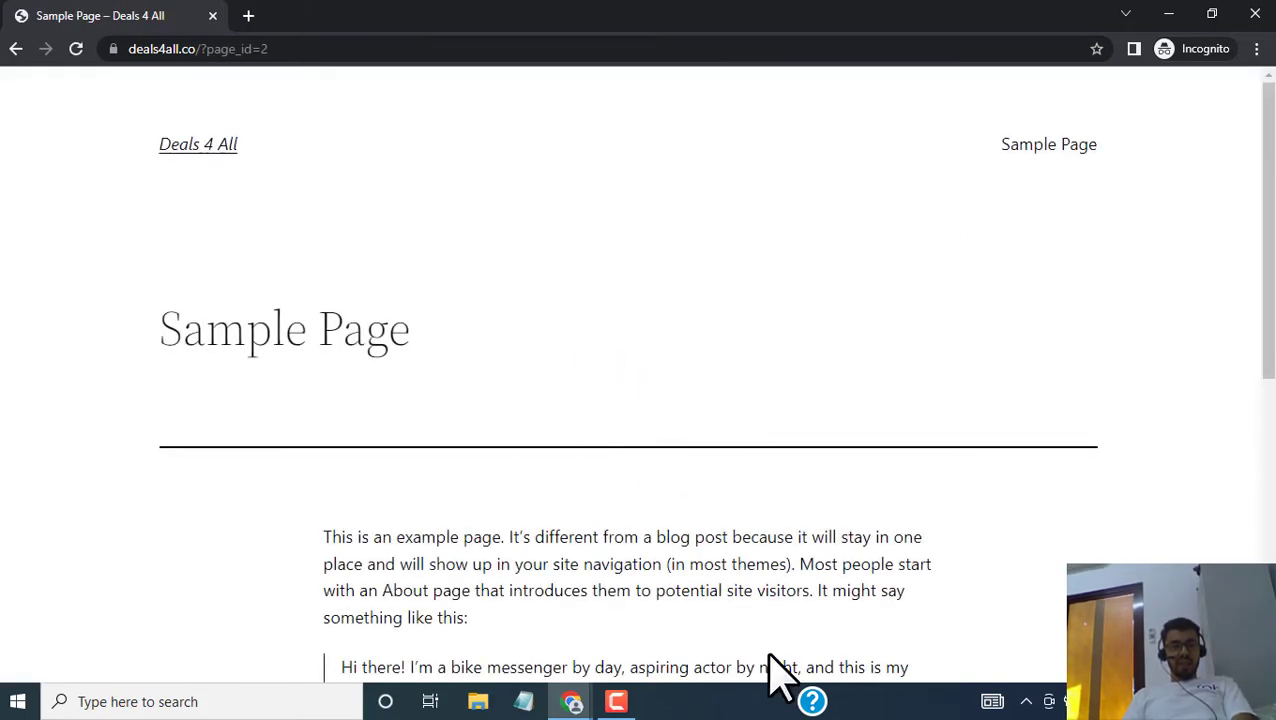
{"action": "scroll", "coordinate": [560, 540], "scroll_direction": "down", "scroll_amount": 6}
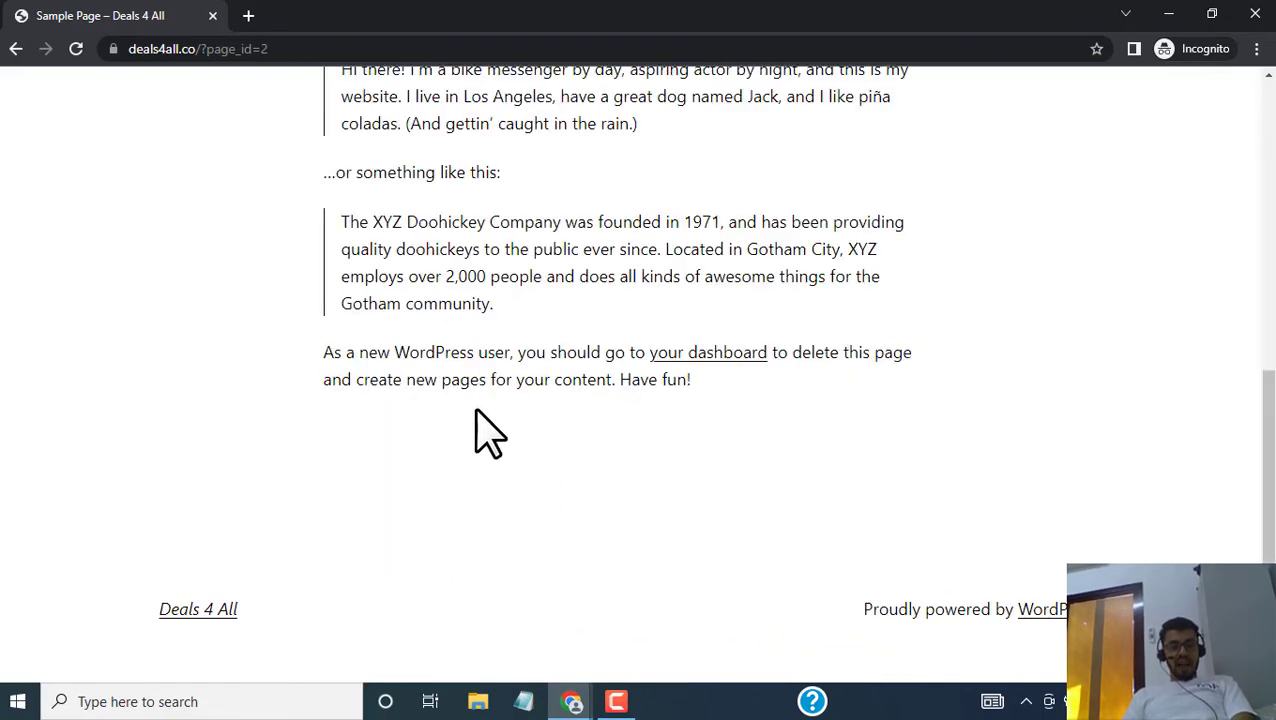
{"action": "scroll", "coordinate": [489, 432], "scroll_direction": "up", "scroll_amount": 6}
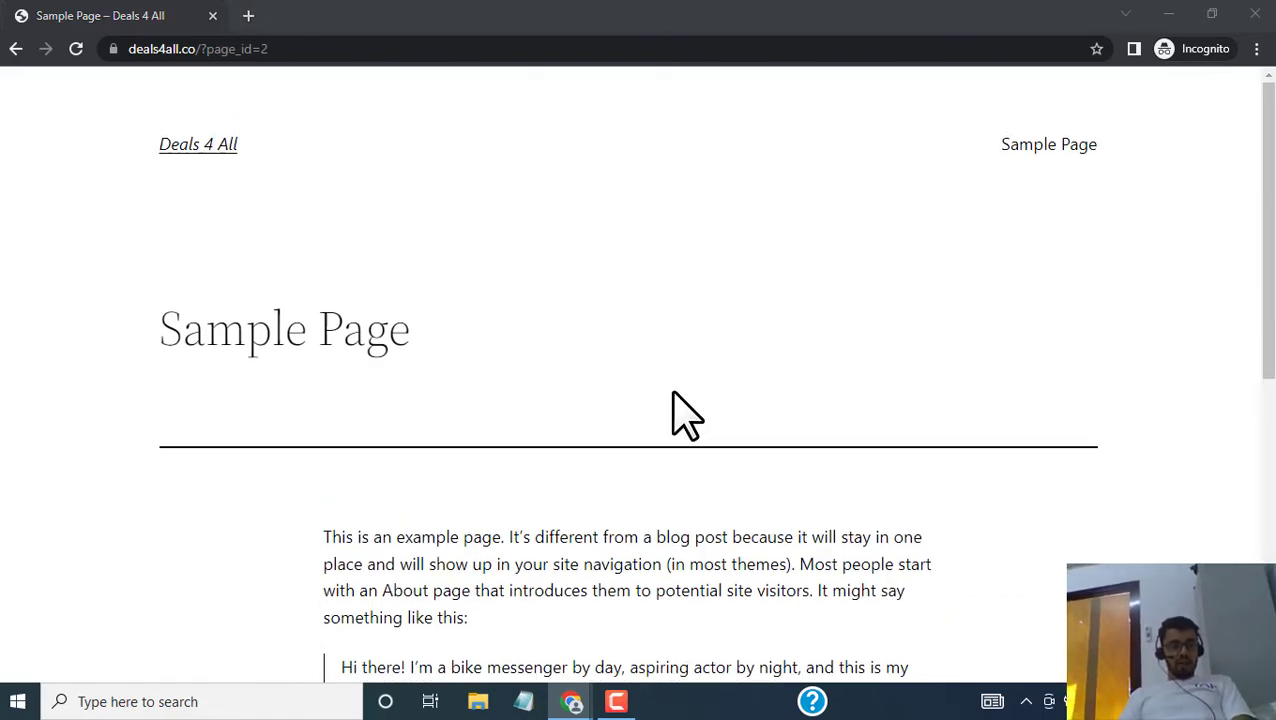
Step: Return to the Flat Preloader settings, choose the heart icon from the iOS Glyph style, and save the settings
{"action": "left_click", "coordinate": [578, 703]}
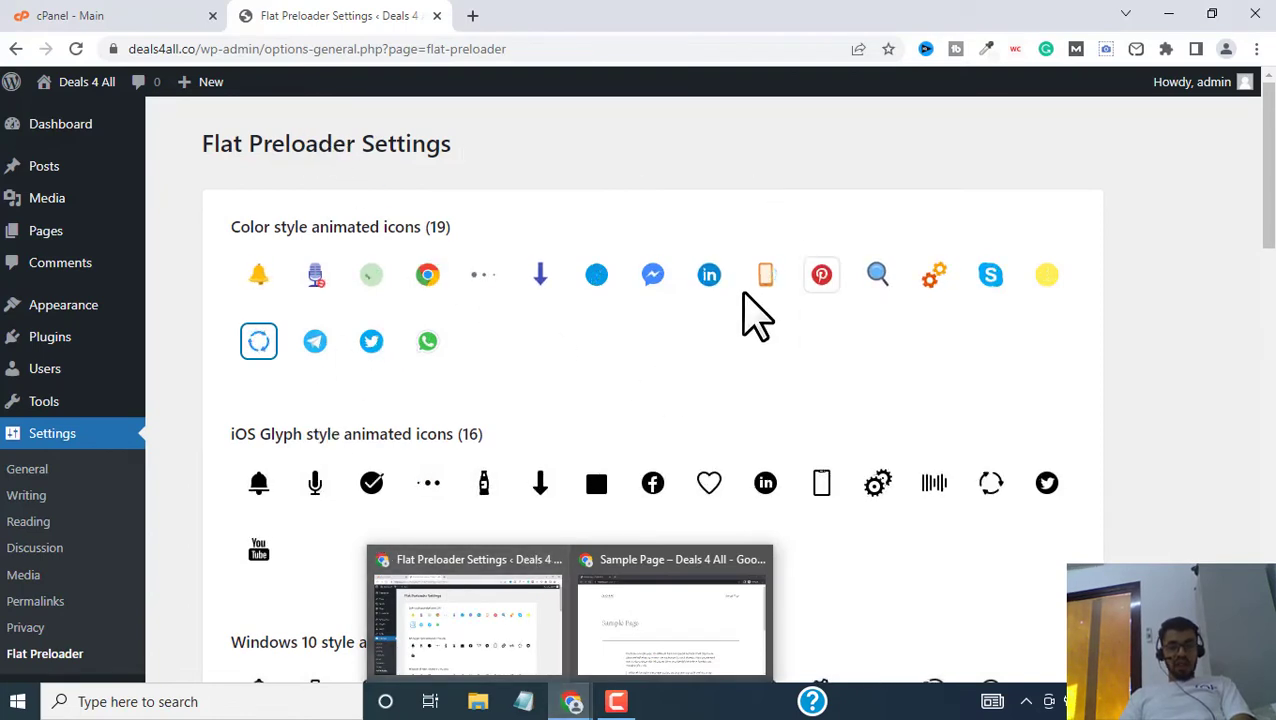
{"action": "scroll", "coordinate": [840, 360], "scroll_direction": "down", "scroll_amount": 1}
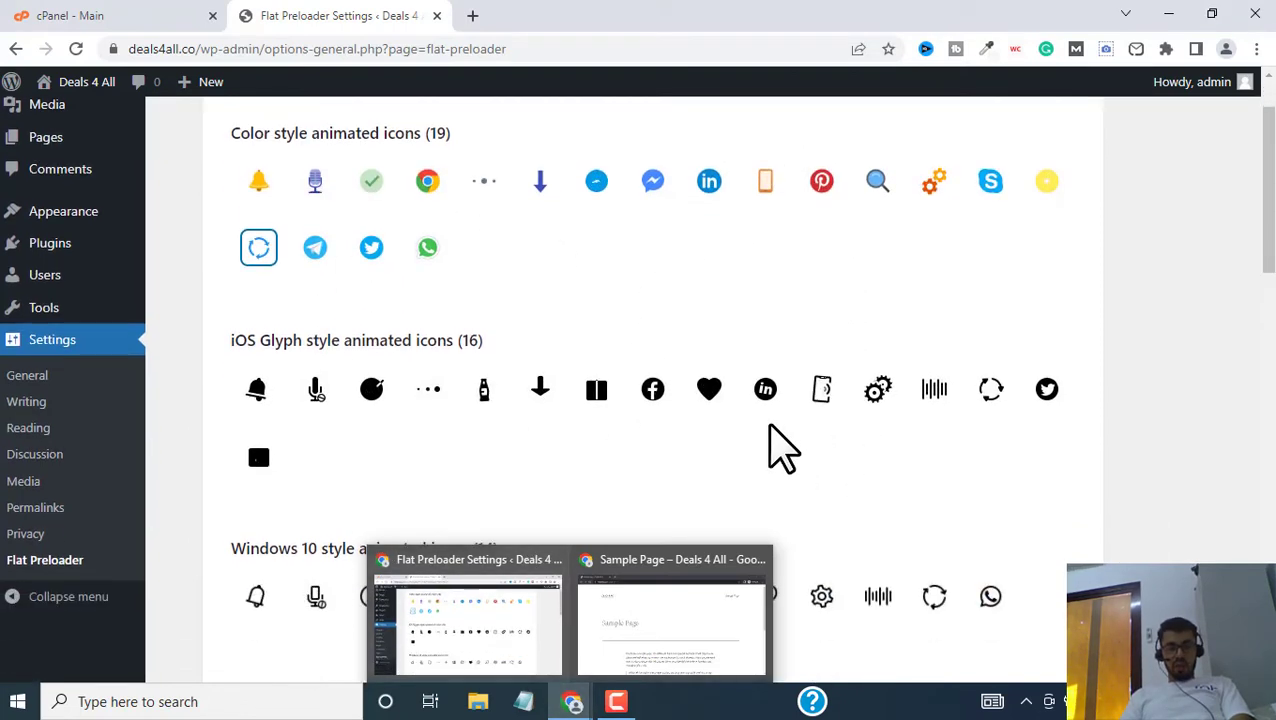
{"action": "left_click", "coordinate": [710, 392]}
{"action": "scroll", "coordinate": [666, 476], "scroll_direction": "down", "scroll_amount": 15}
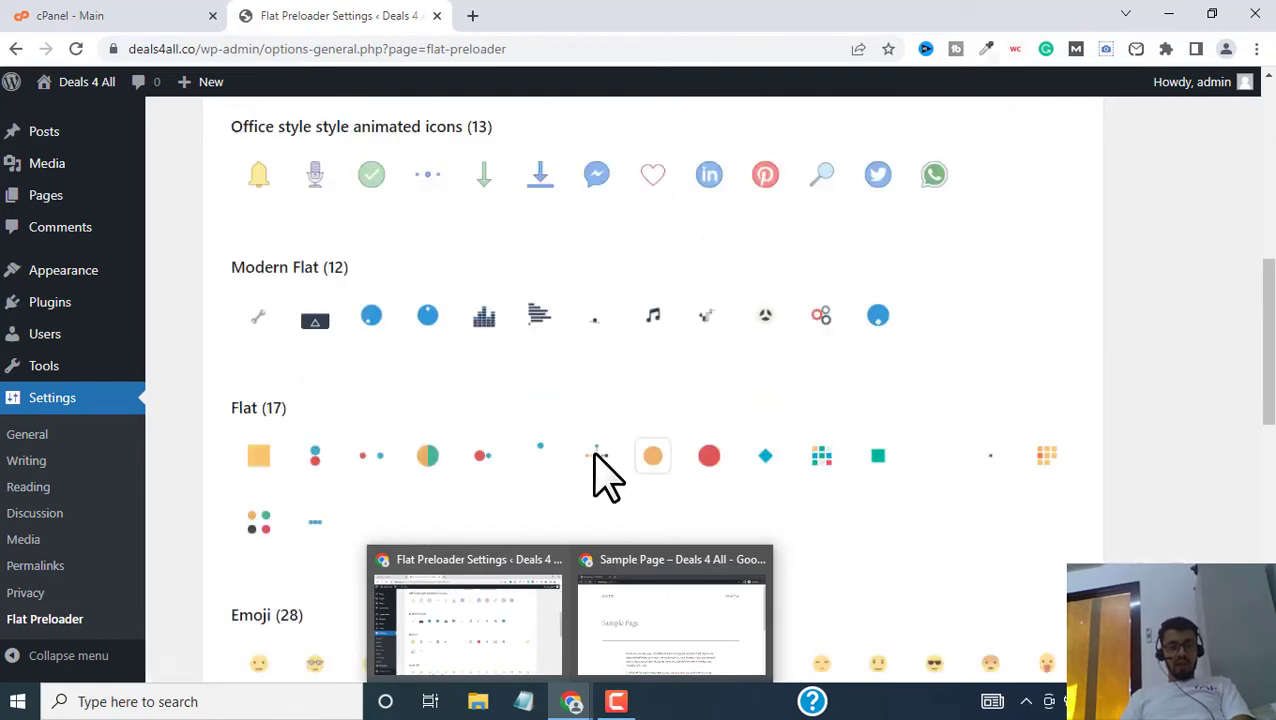
{"action": "left_click", "coordinate": [287, 398]}
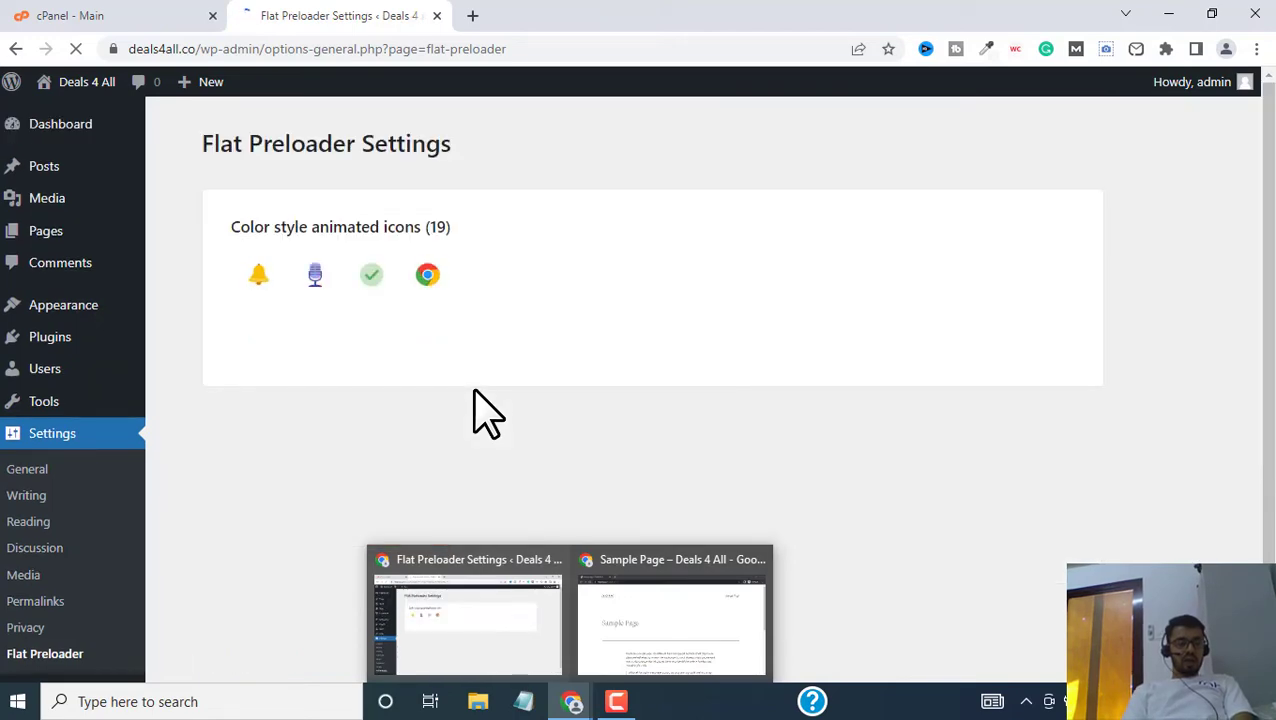
Step: Load the Sample Page again in the incognito window to check the heart preloader, and return to the plugin settings
{"action": "left_click", "coordinate": [650, 640]}
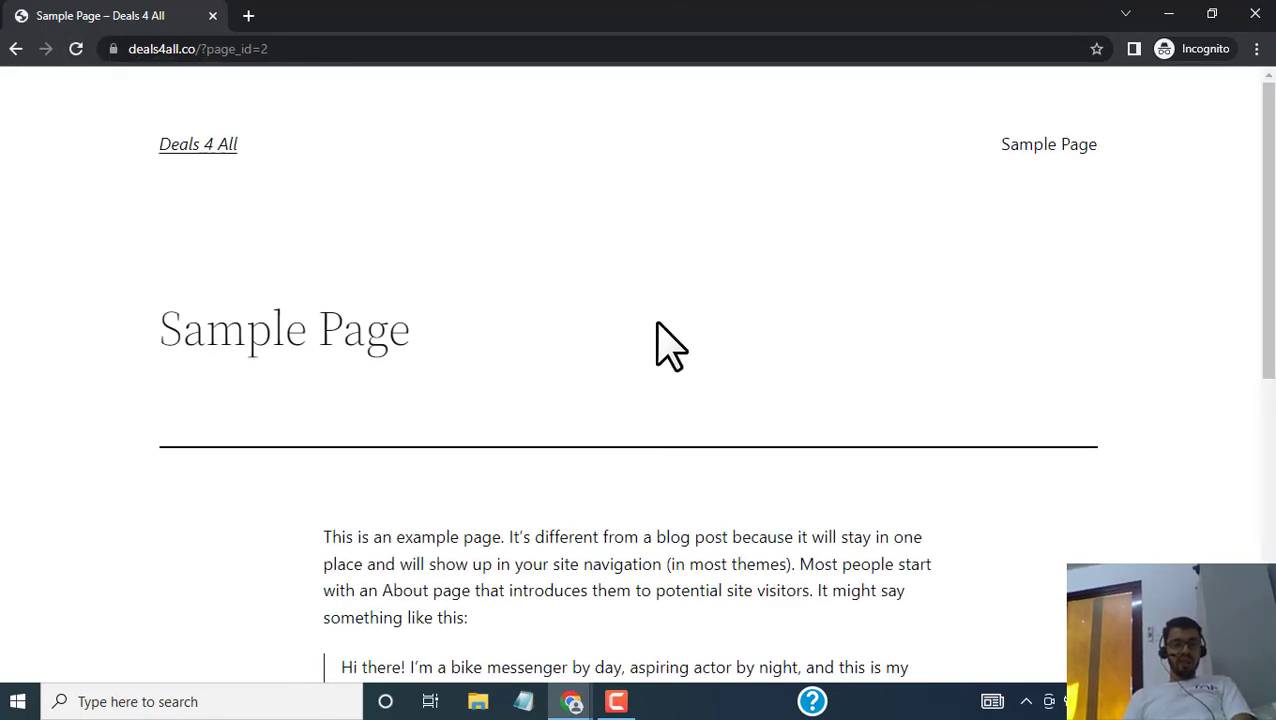
{"action": "left_click", "coordinate": [1049, 147]}
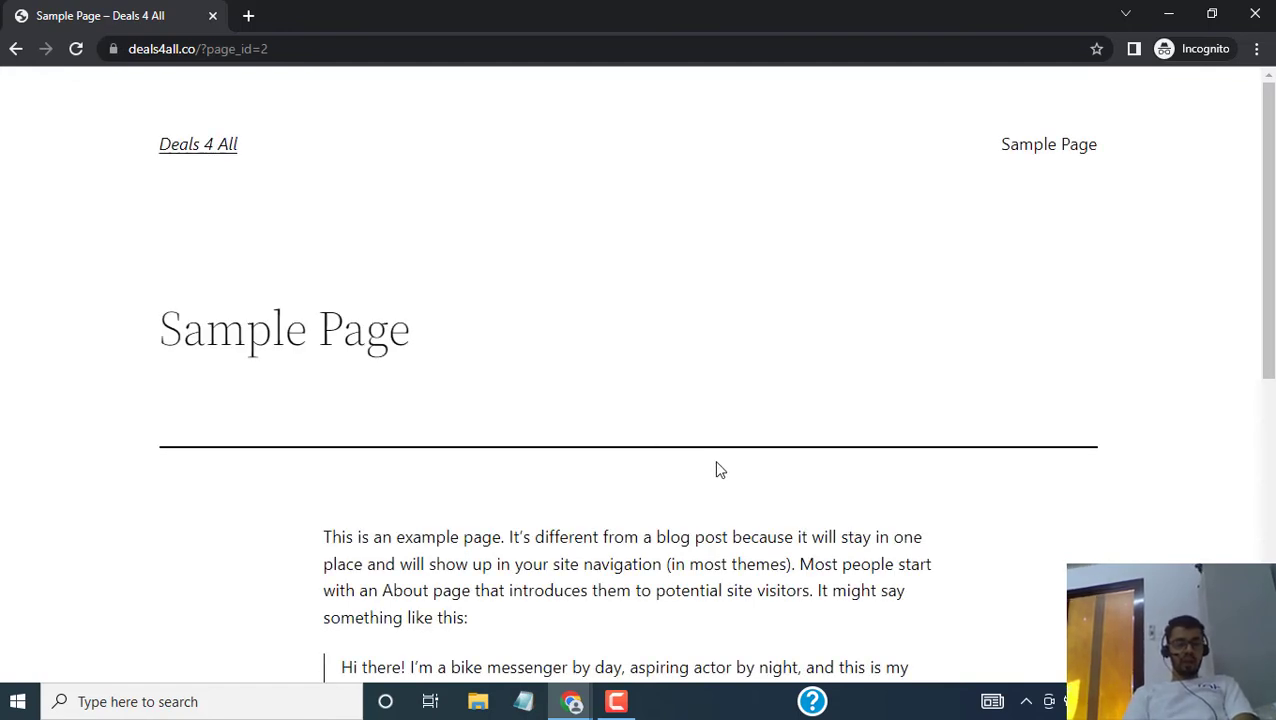
{"action": "key", "text": "alt+Tab"}
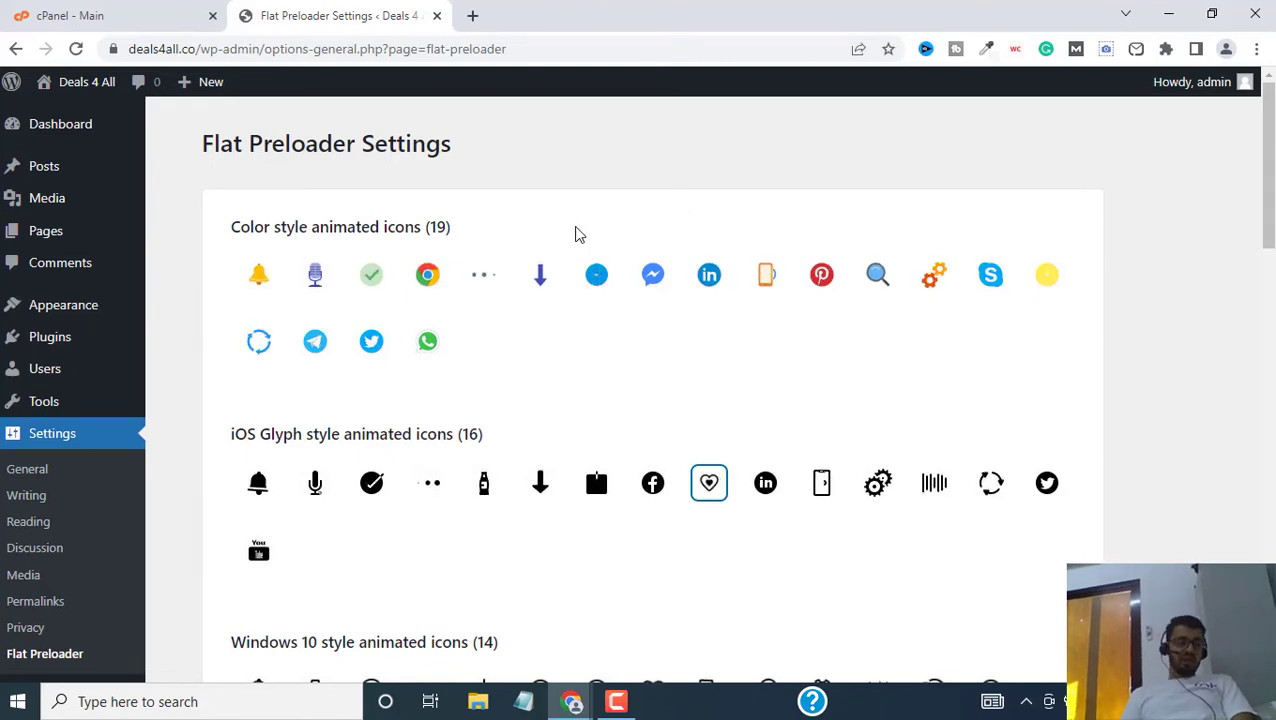
Step: Review the animated icon styles and the additional preloader options on the Flat Preloader settings page
{"action": "left_click_drag", "start_coordinate": [238, 142], "coordinate": [940, 306]}
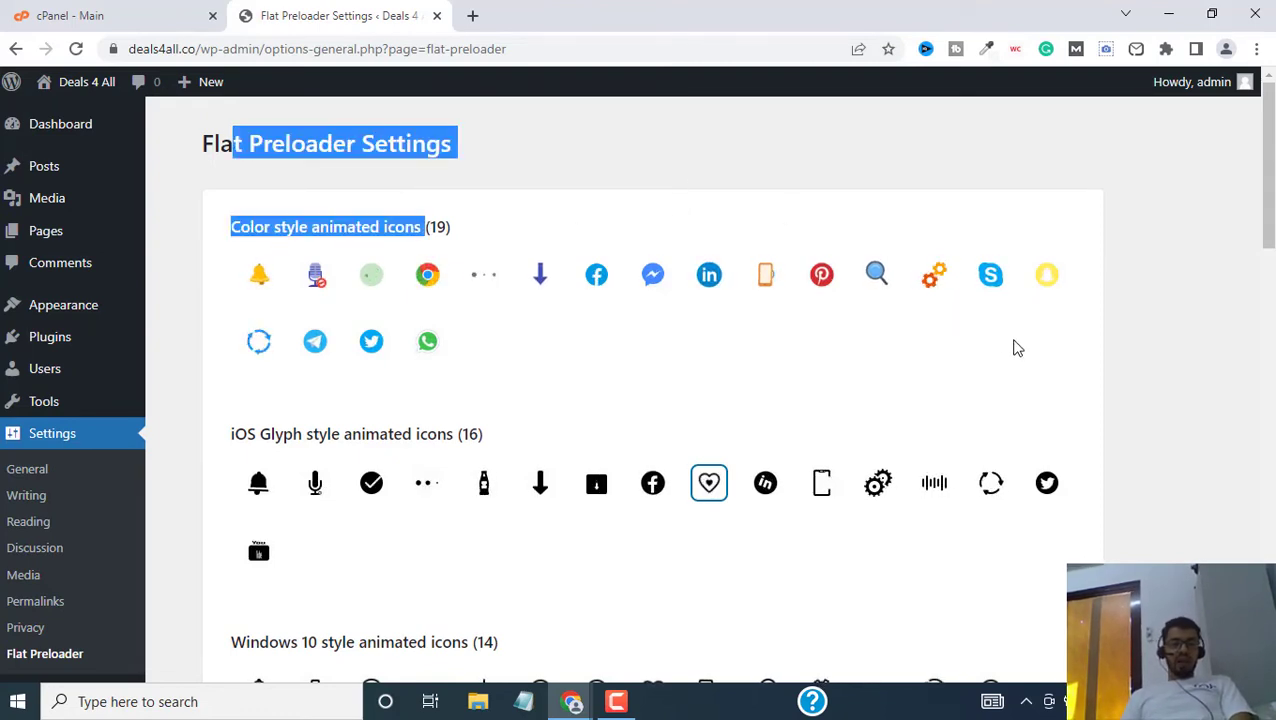
{"action": "left_click", "coordinate": [1059, 373]}
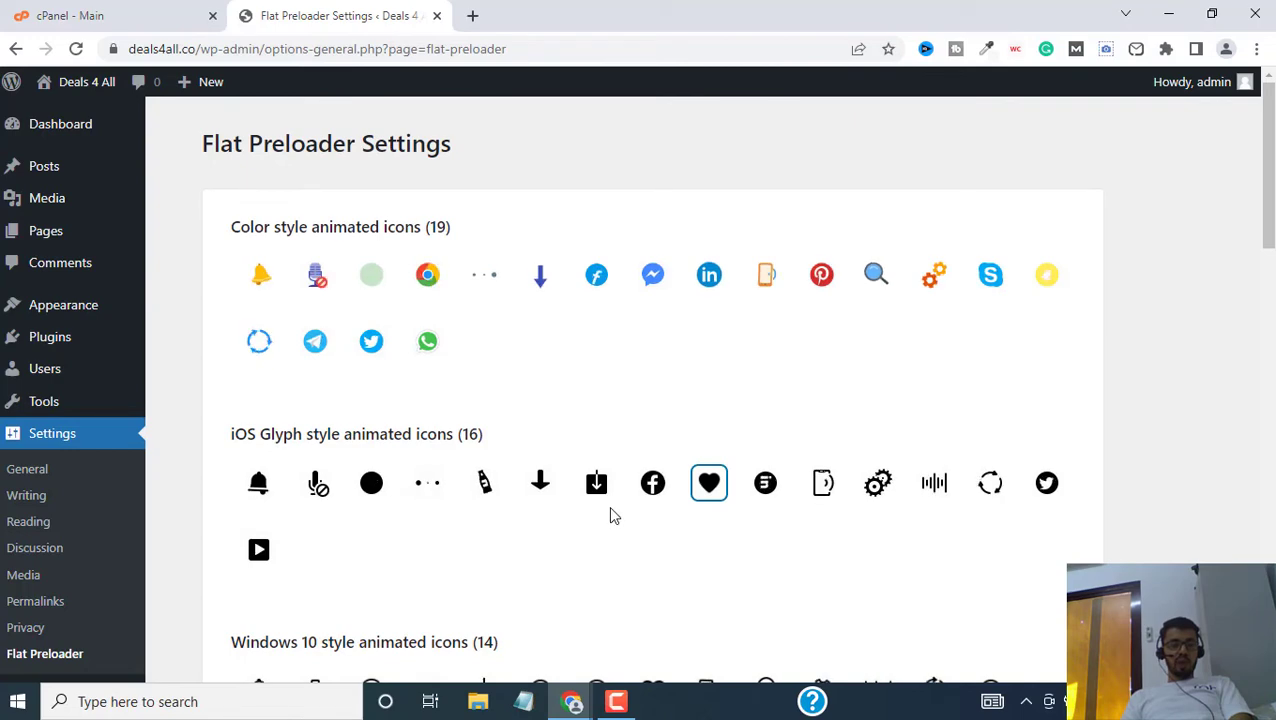
{"action": "scroll", "coordinate": [613, 515], "scroll_direction": "down", "scroll_amount": 14}
{"action": "scroll", "coordinate": [439, 336], "scroll_direction": "up", "scroll_amount": 14}
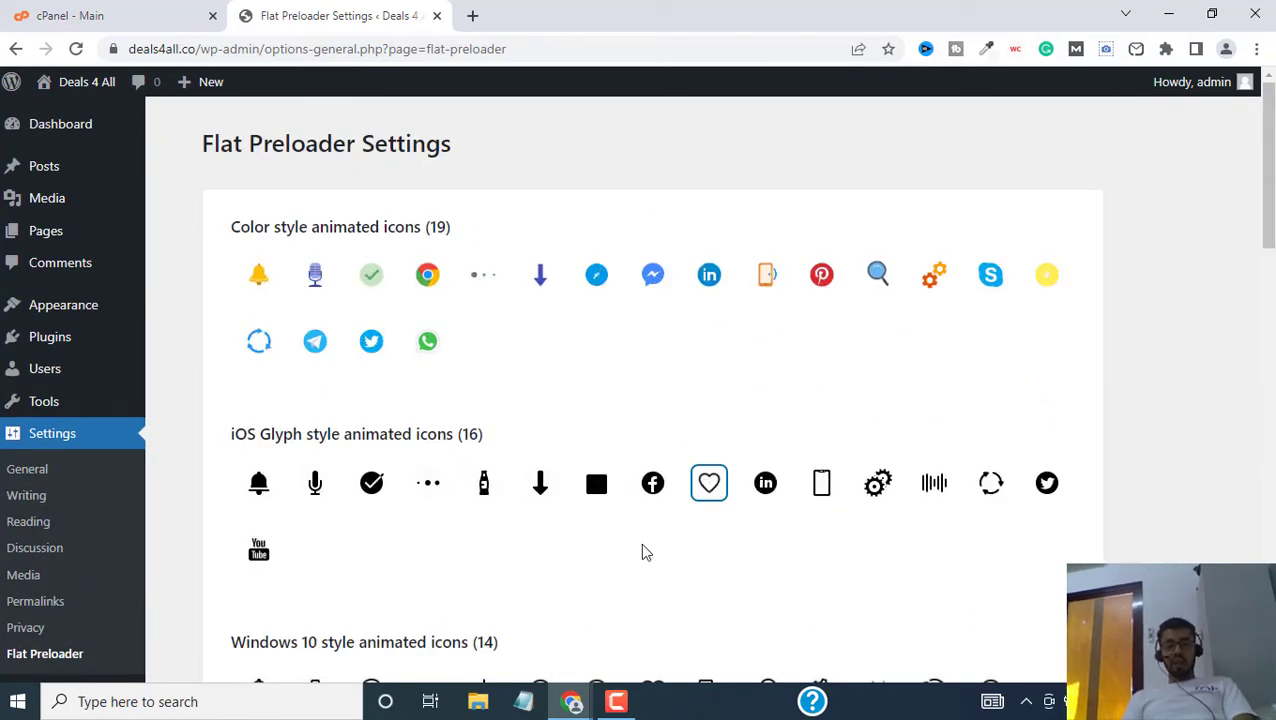
{"action": "scroll", "coordinate": [610, 401], "scroll_direction": "down", "scroll_amount": 14}
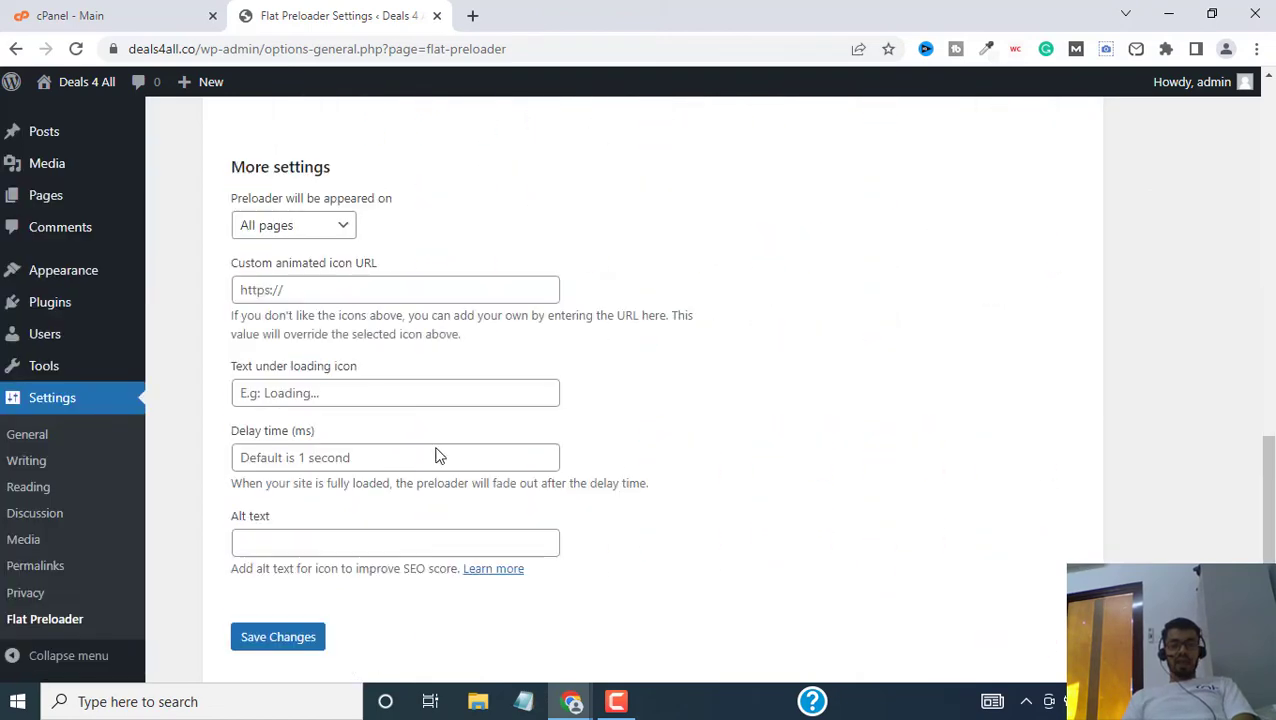
{"action": "scroll", "coordinate": [373, 347], "scroll_direction": "up", "scroll_amount": 5}
{"action": "scroll", "coordinate": [575, 353], "scroll_direction": "up", "scroll_amount": 5}
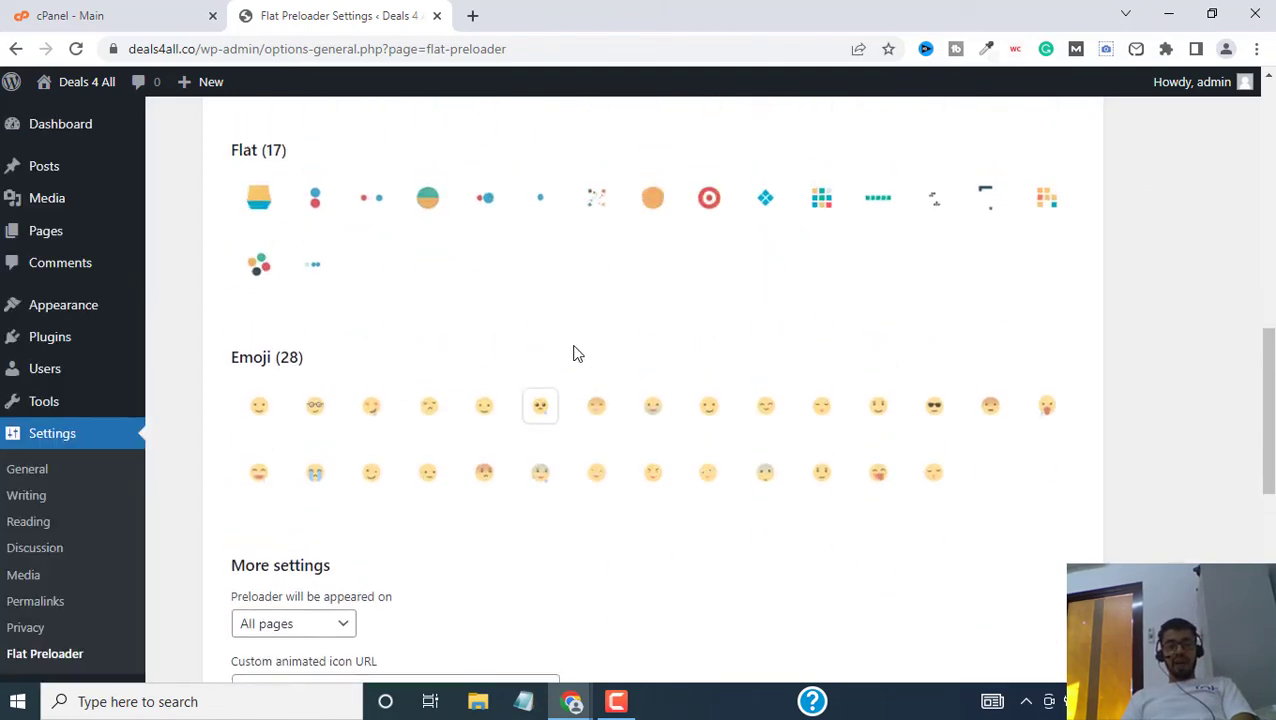
{"action": "scroll", "coordinate": [517, 350], "scroll_direction": "up", "scroll_amount": 6}
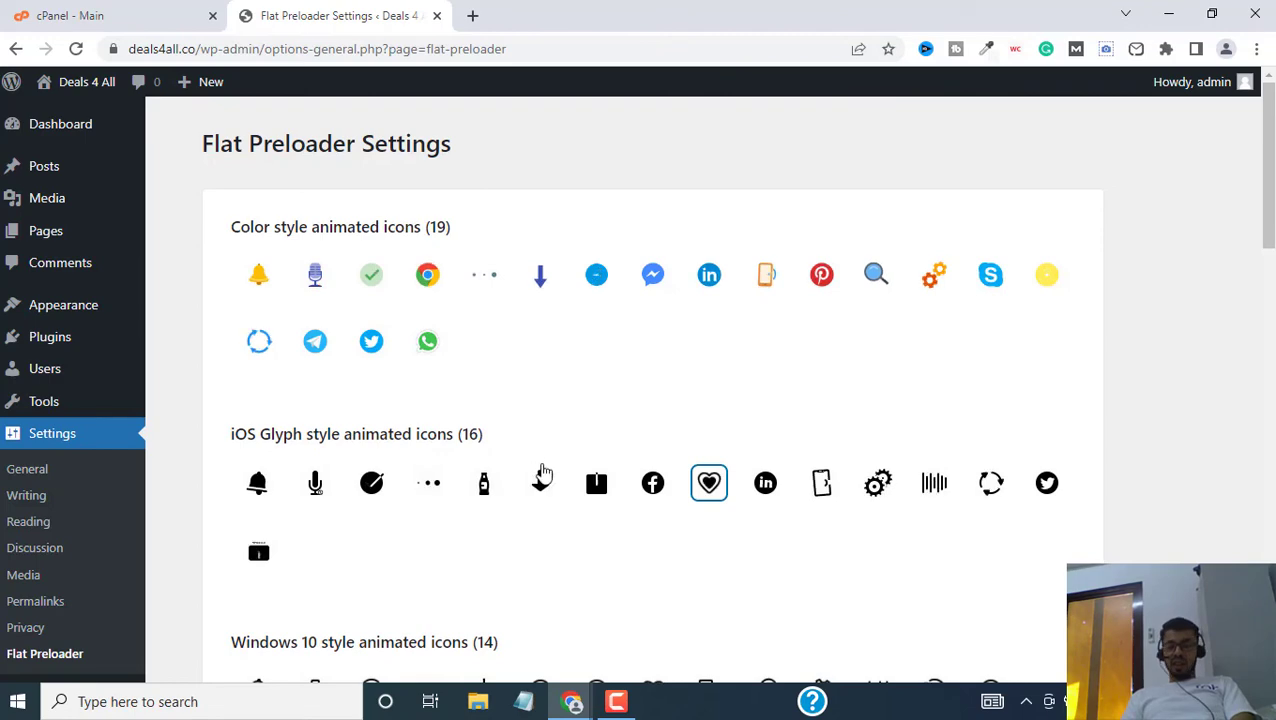
{"action": "scroll", "coordinate": [650, 360], "scroll_direction": "down", "scroll_amount": 20}
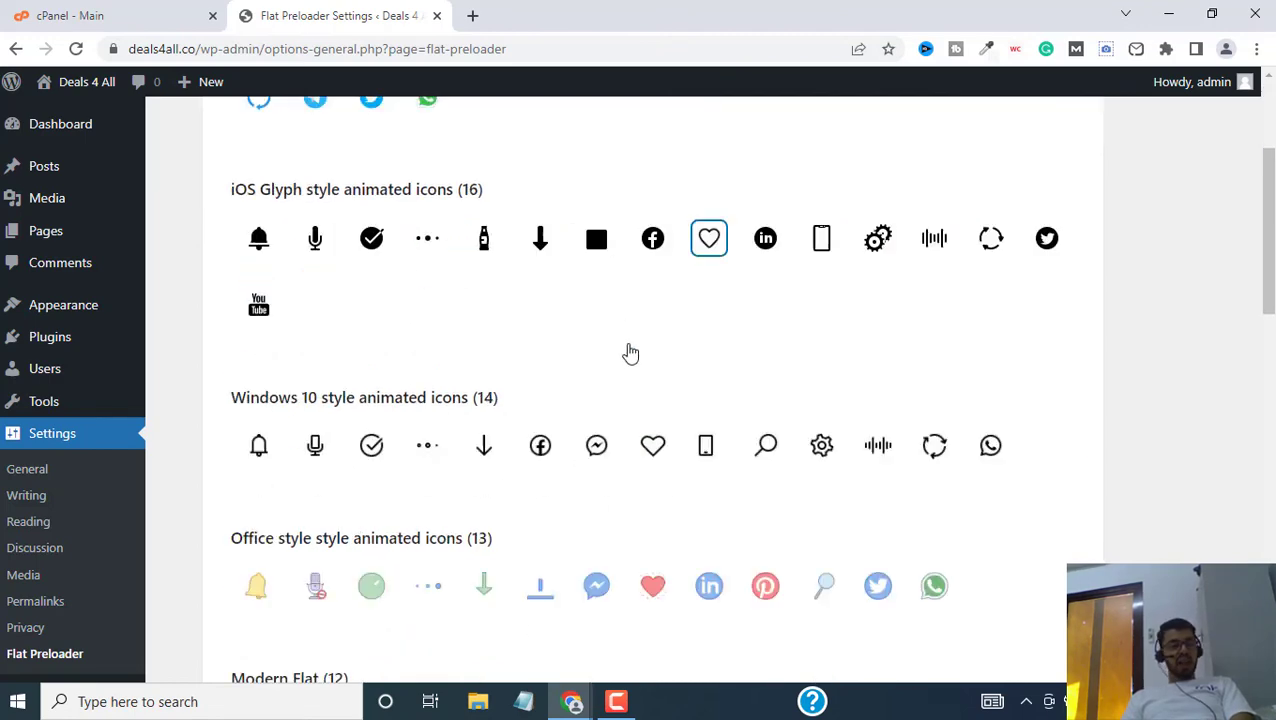
{"action": "scroll", "coordinate": [705, 421], "scroll_direction": "up", "scroll_amount": 10}
{"action": "scroll", "coordinate": [727, 423], "scroll_direction": "up", "scroll_amount": 10}
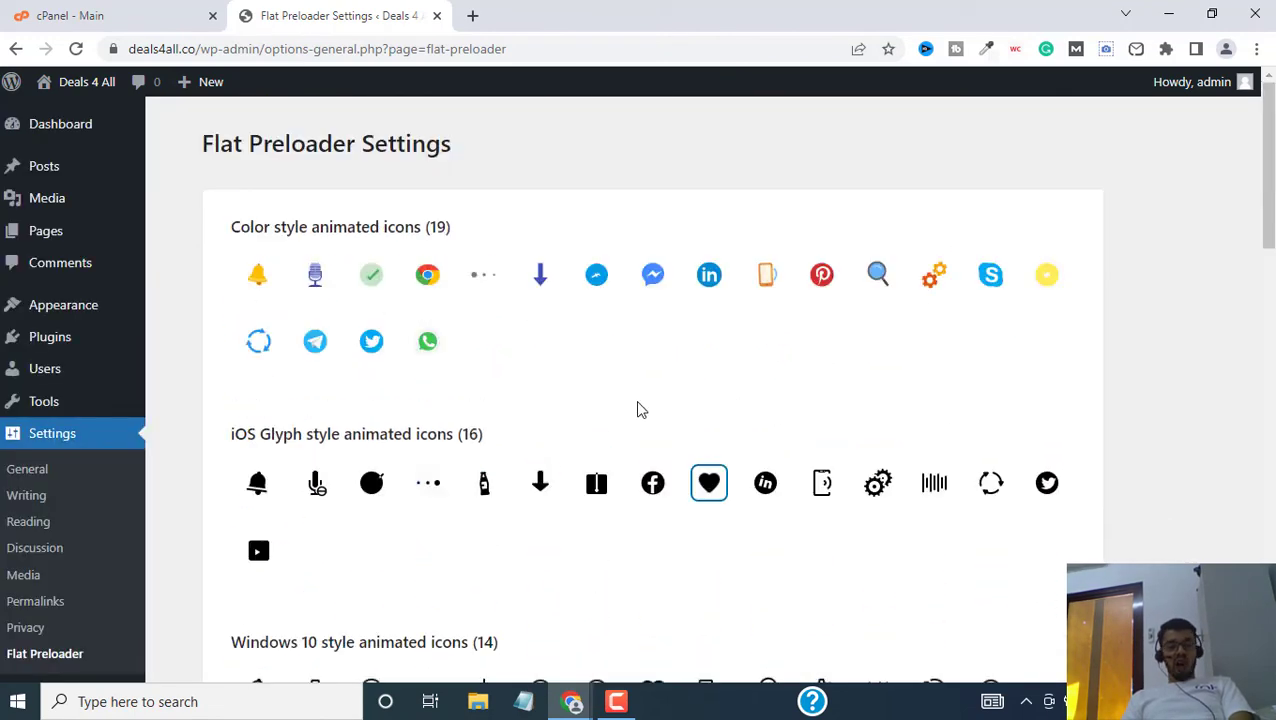